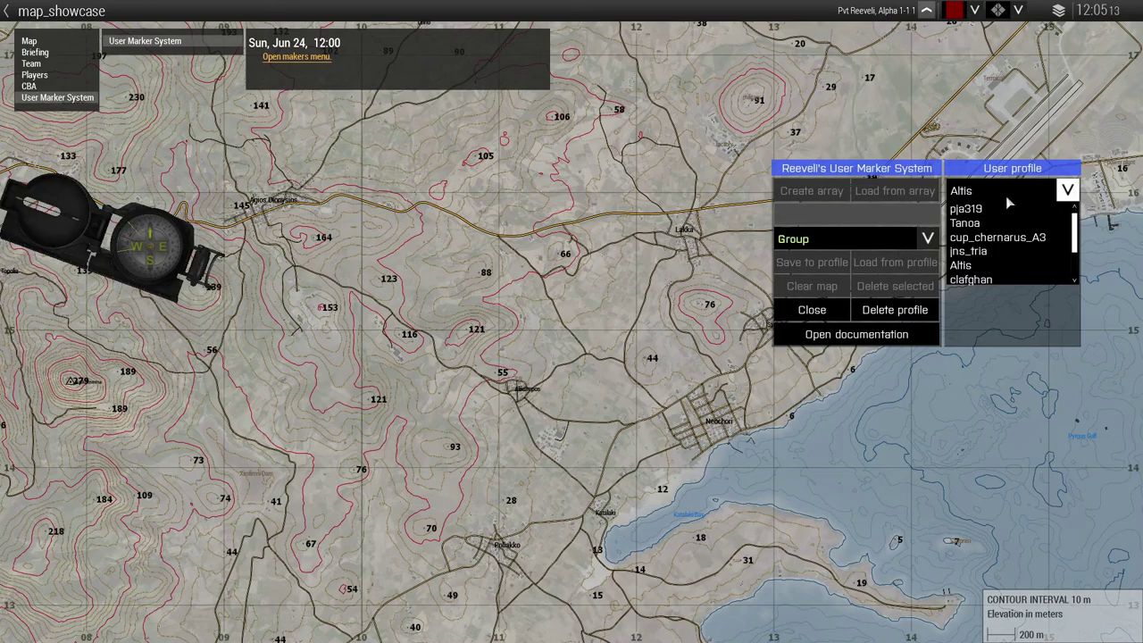
Load the Test1 marker set from the Altis profile onto the map
click(970, 254)
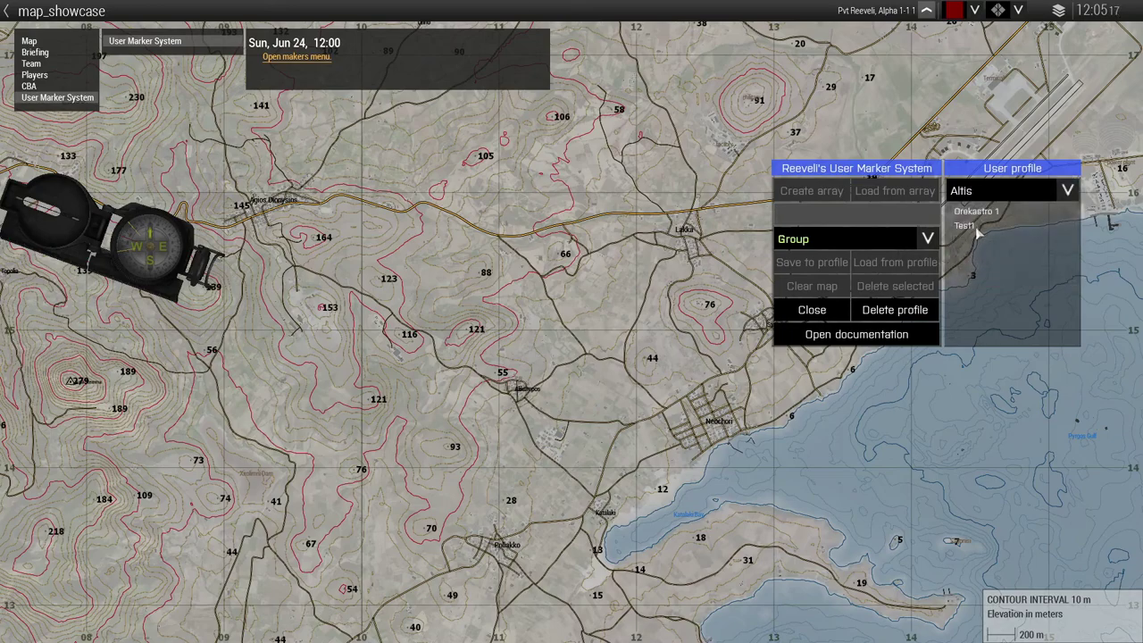
click(977, 226)
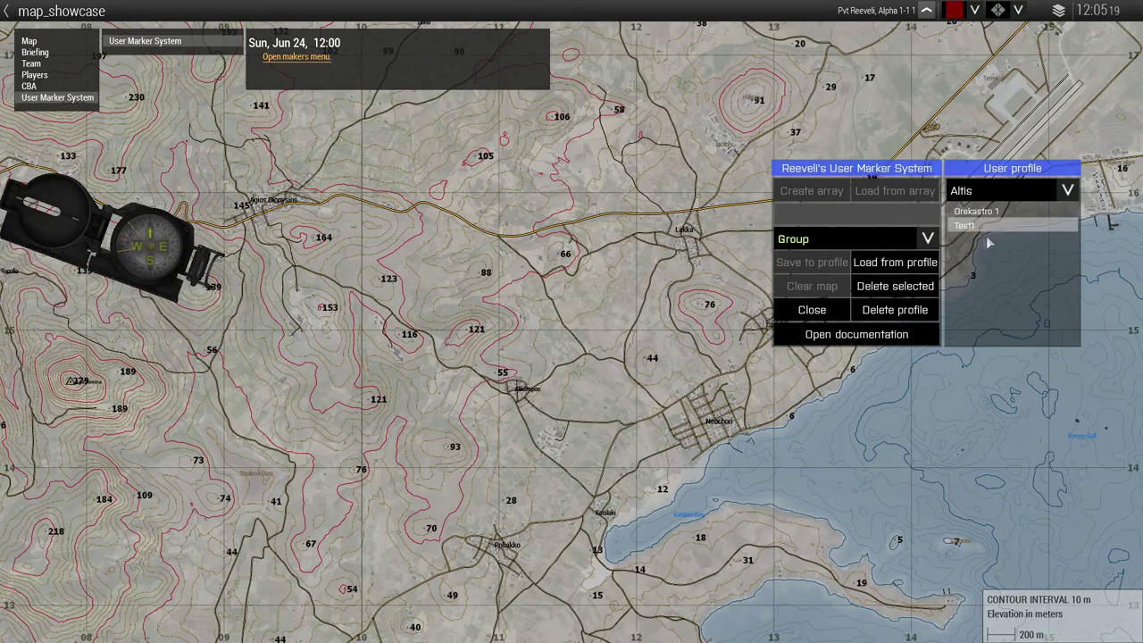
click(893, 266)
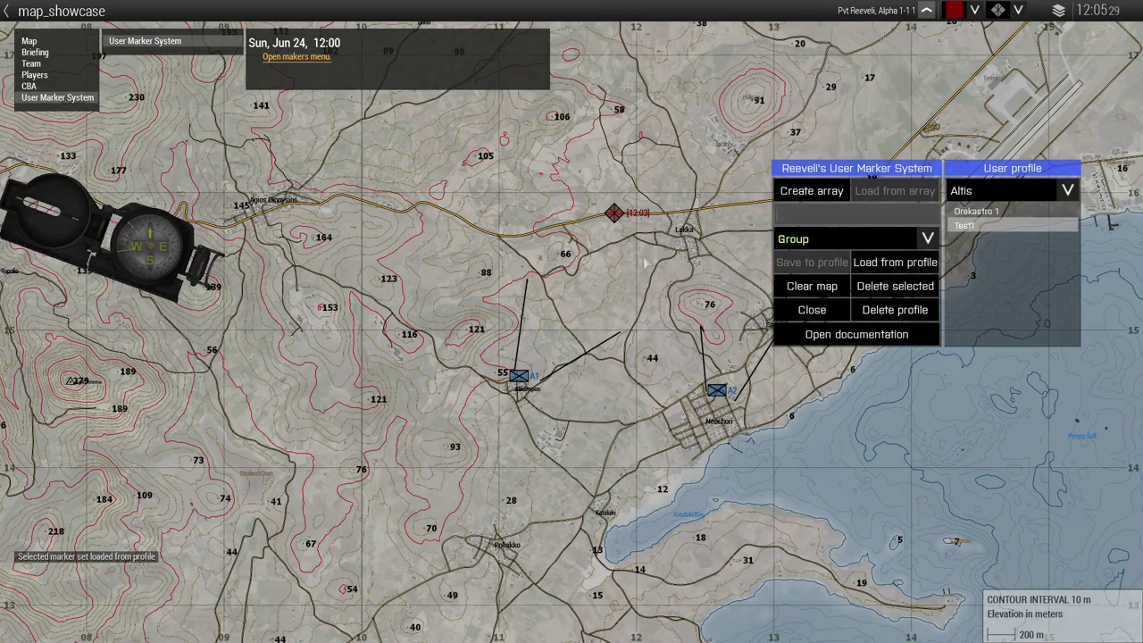
Close the panel, cycle chat from Group to Vehicle and back, and reopen the marker menu
click(806, 241)
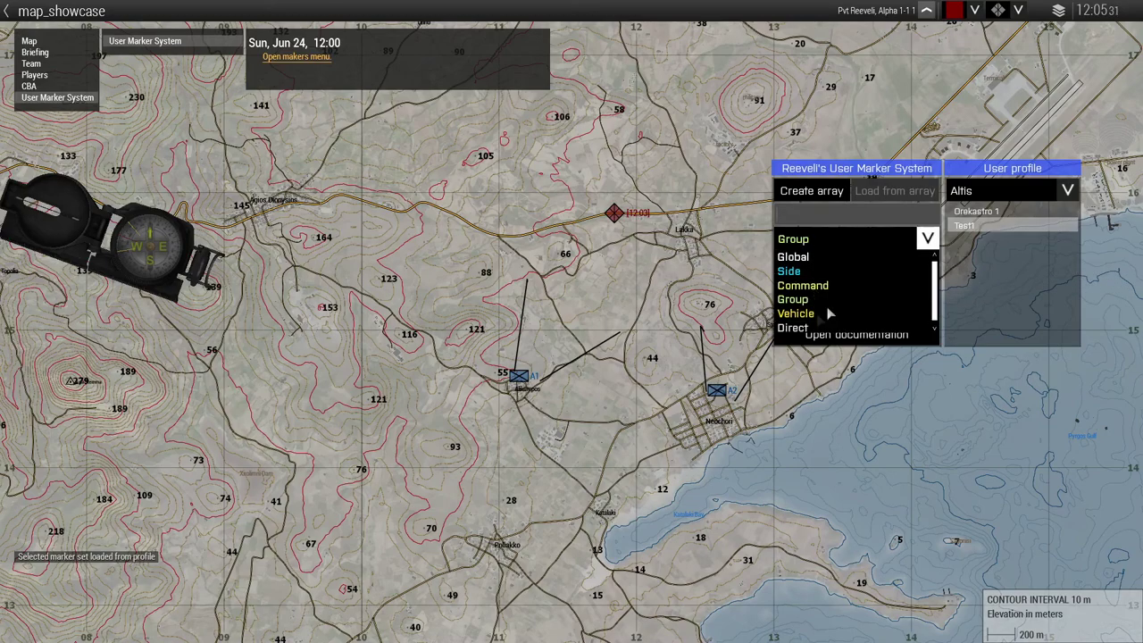
click(928, 238)
click(812, 452)
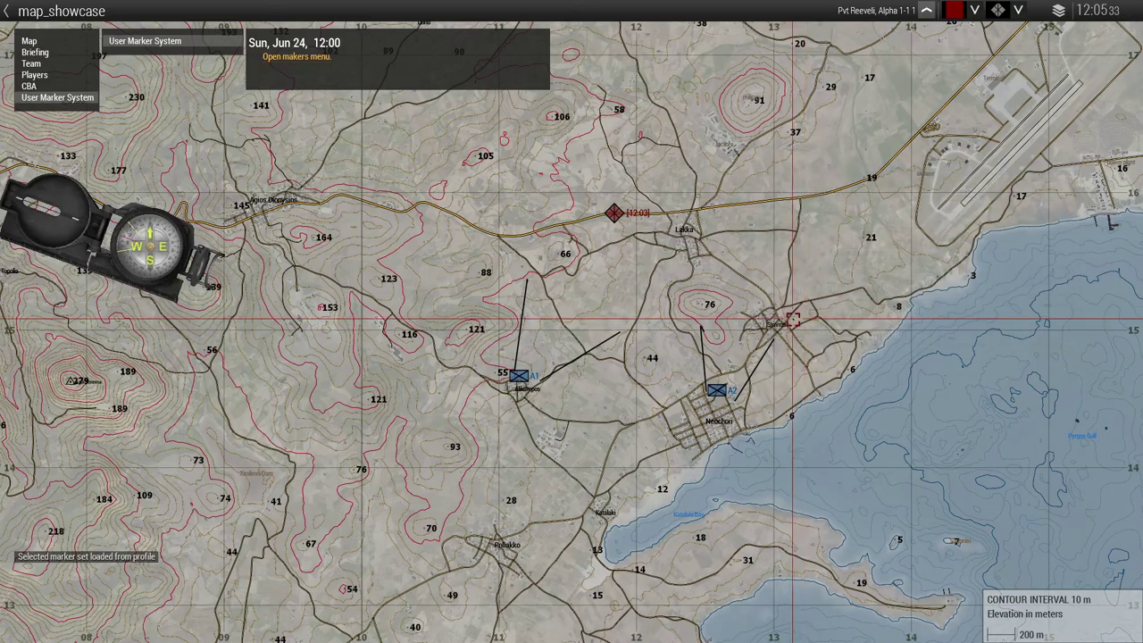
key(period)
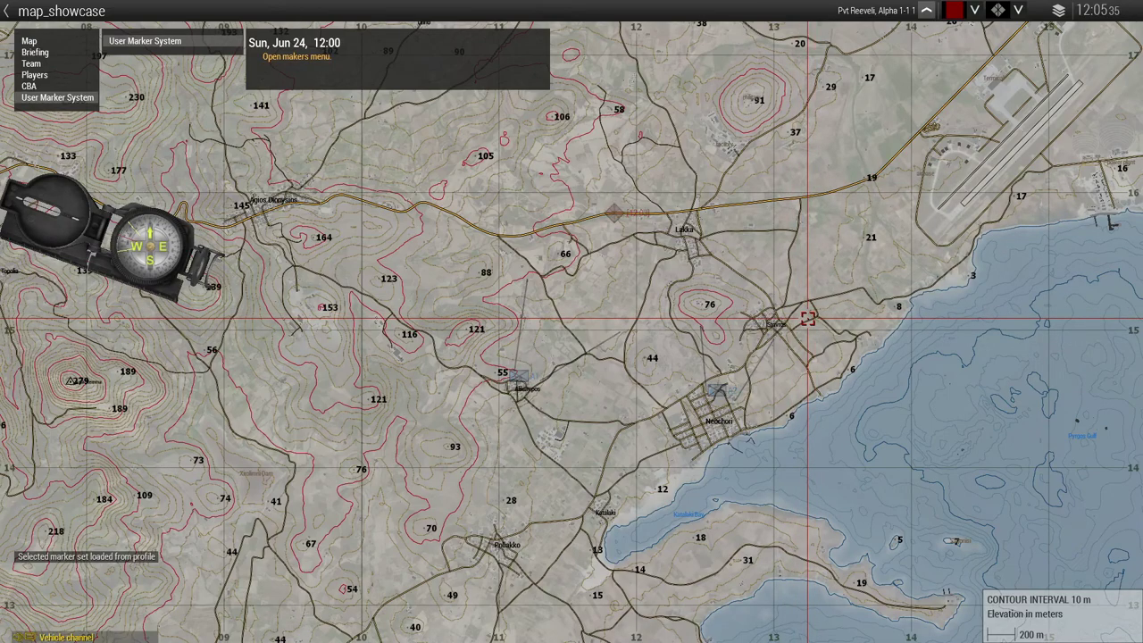
key(comma)
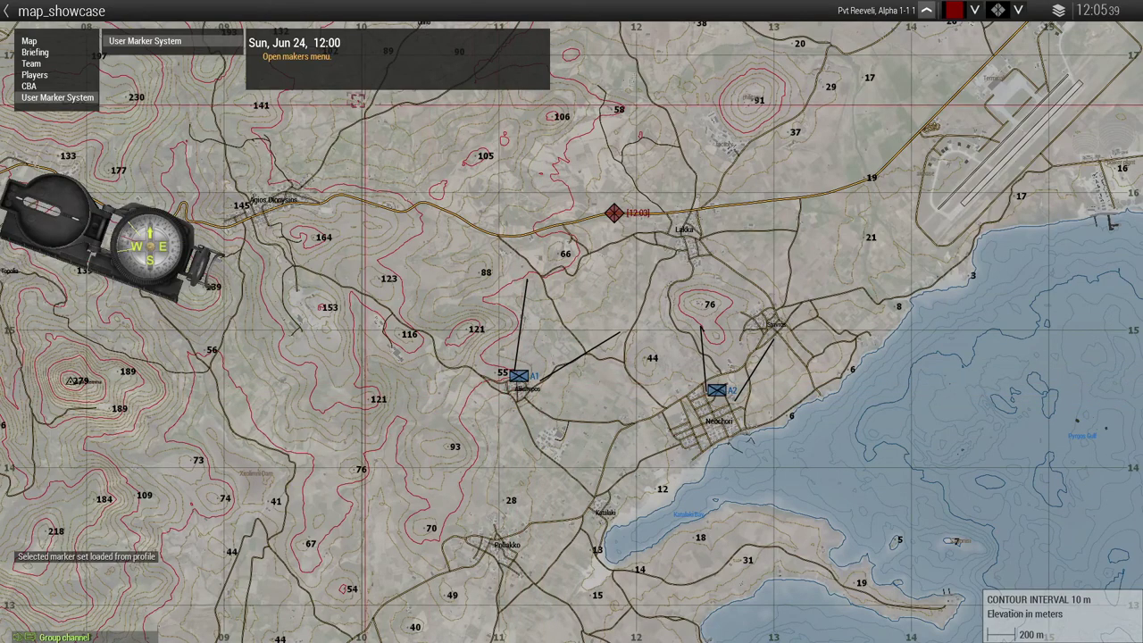
click(306, 63)
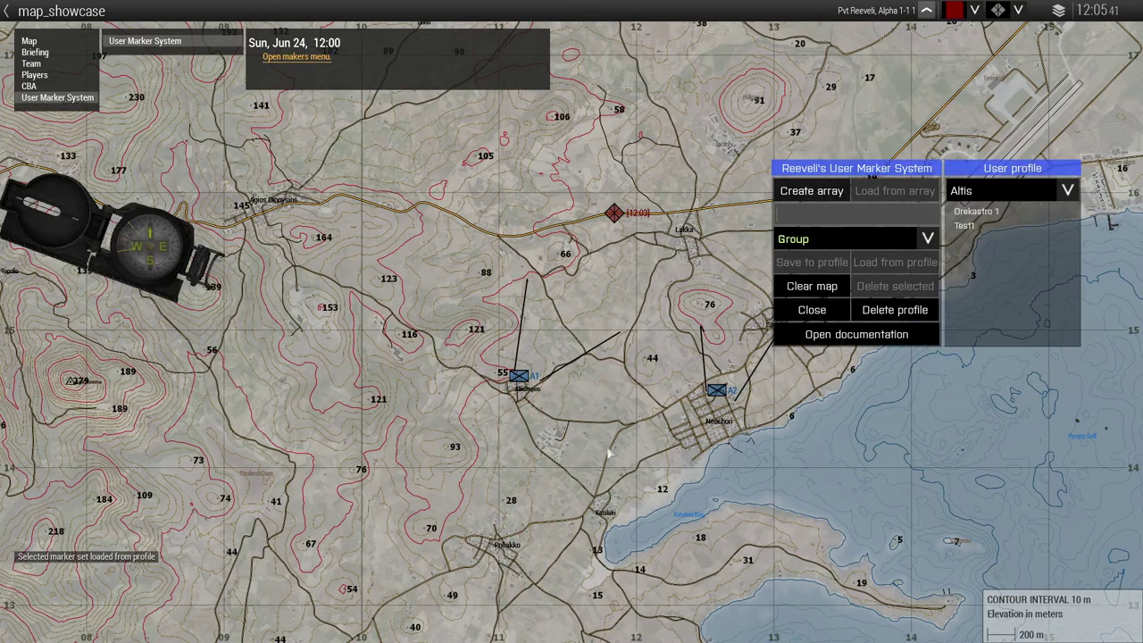
Clear the map and load the Test1 markers into the Side channel
click(812, 285)
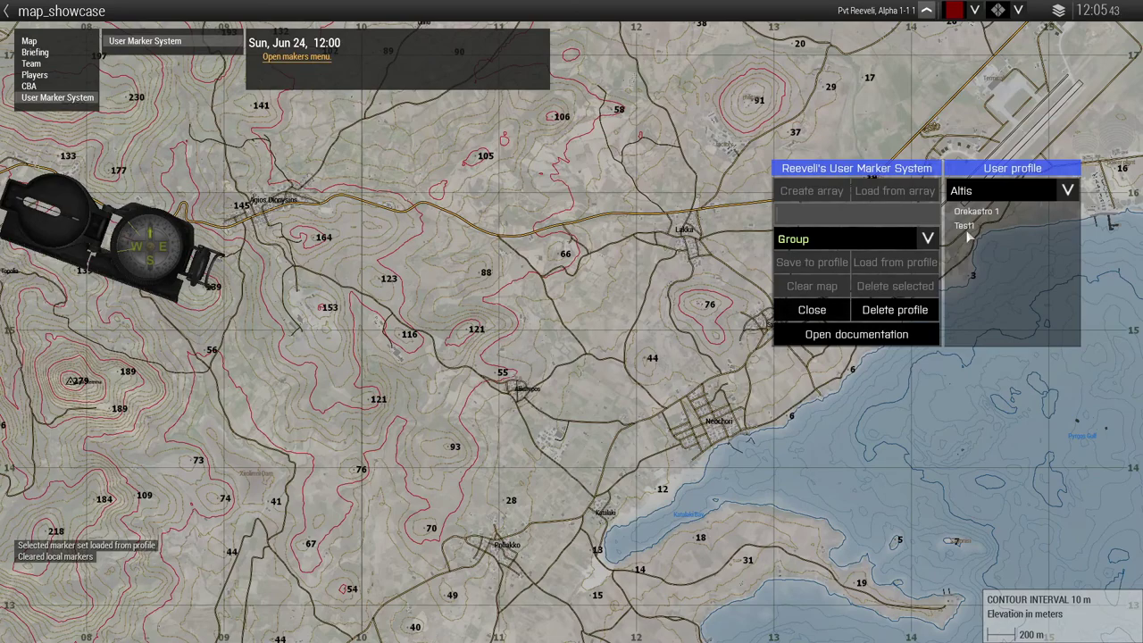
click(958, 227)
click(846, 241)
click(793, 273)
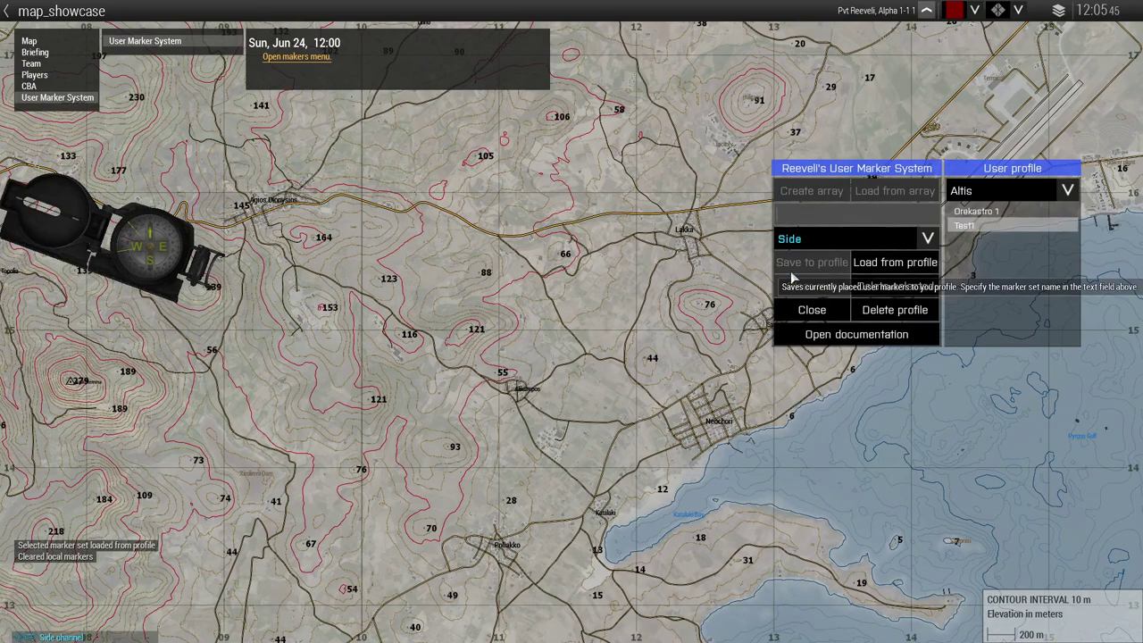
click(894, 262)
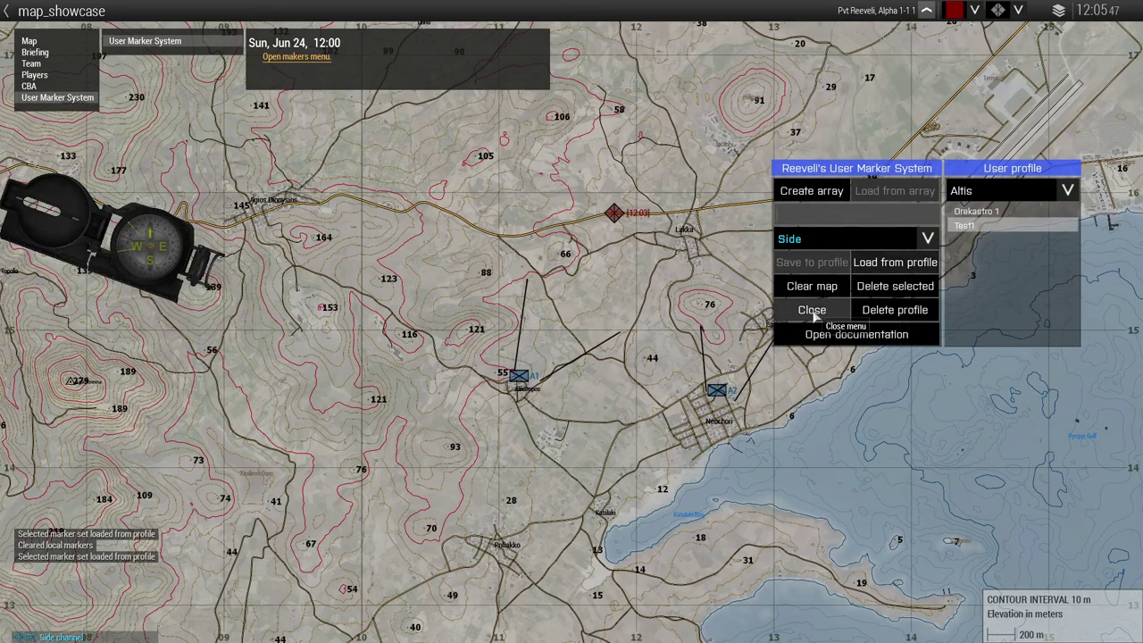
click(812, 310)
Cycle chat through Command and Global back to Side, then reopen the marker menu
key(period)
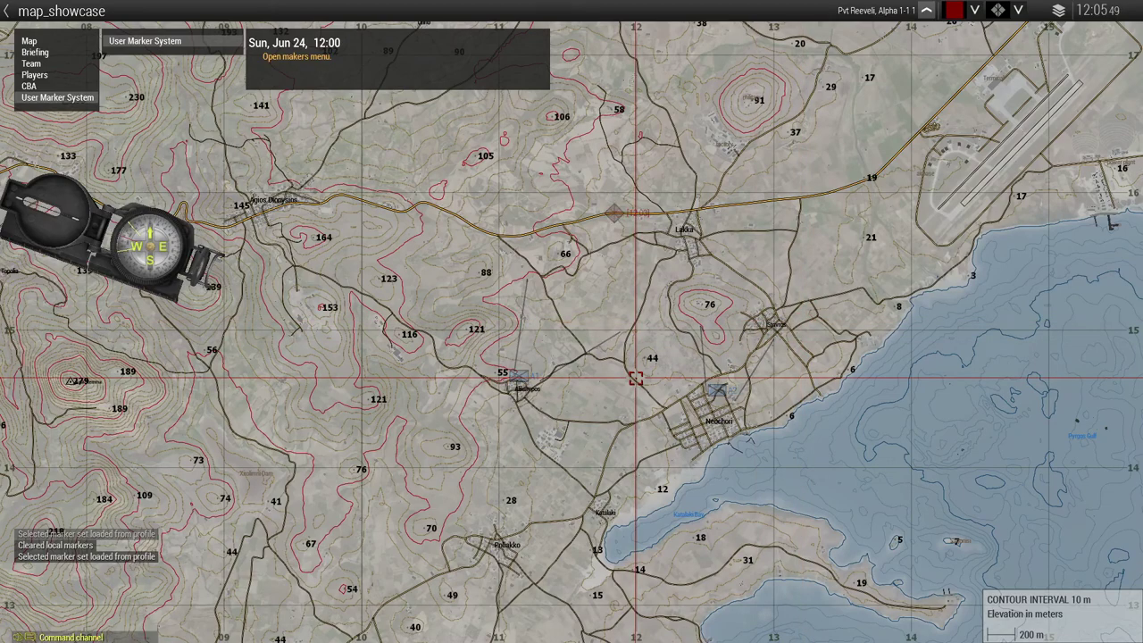
key(comma)
key(comma)
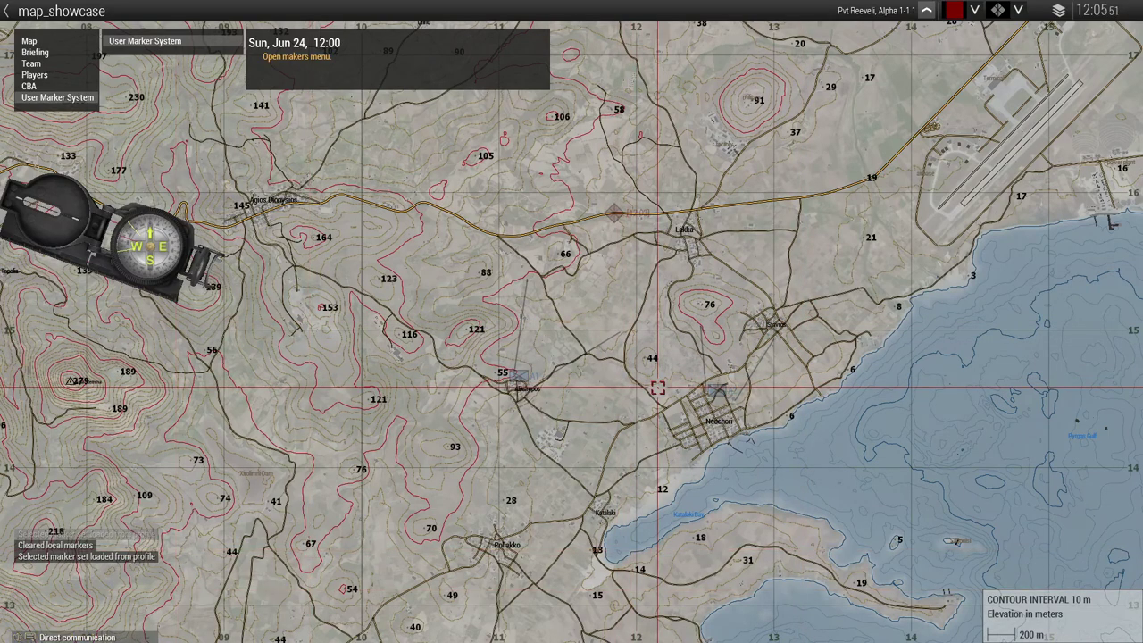
key(period)
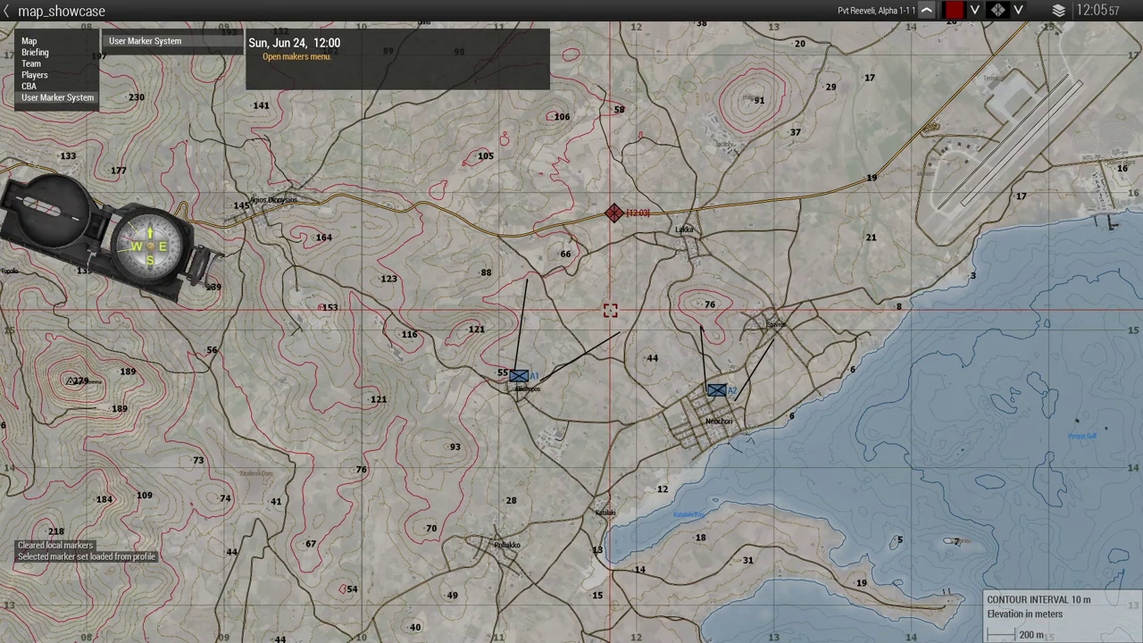
click(279, 58)
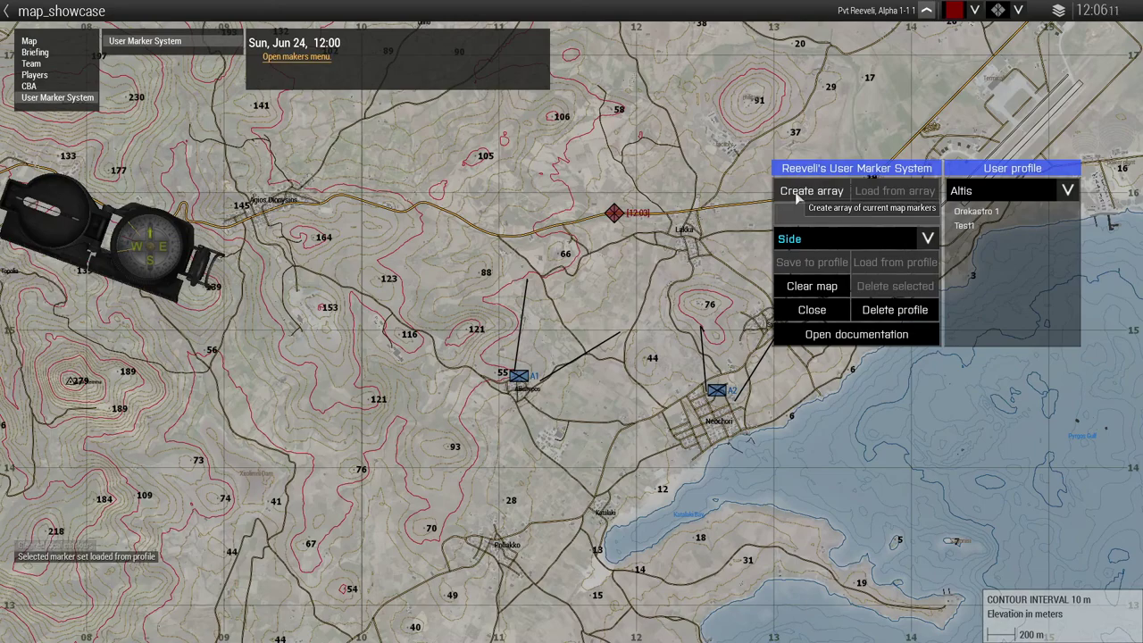
Generate the marker array with Create array and select the array text
click(798, 194)
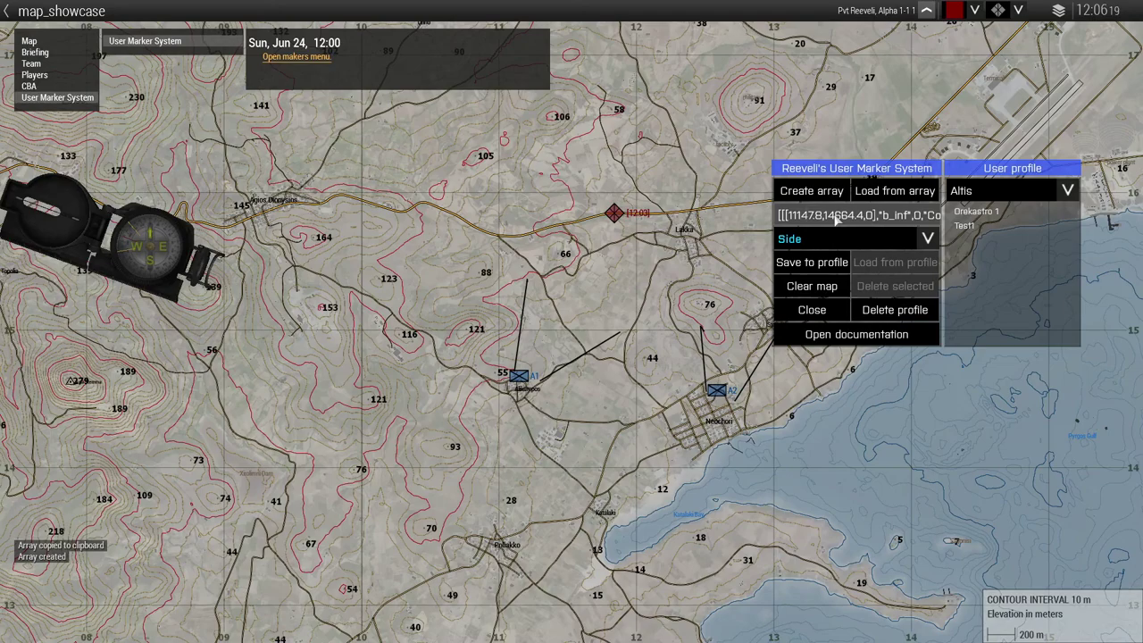
click(836, 220)
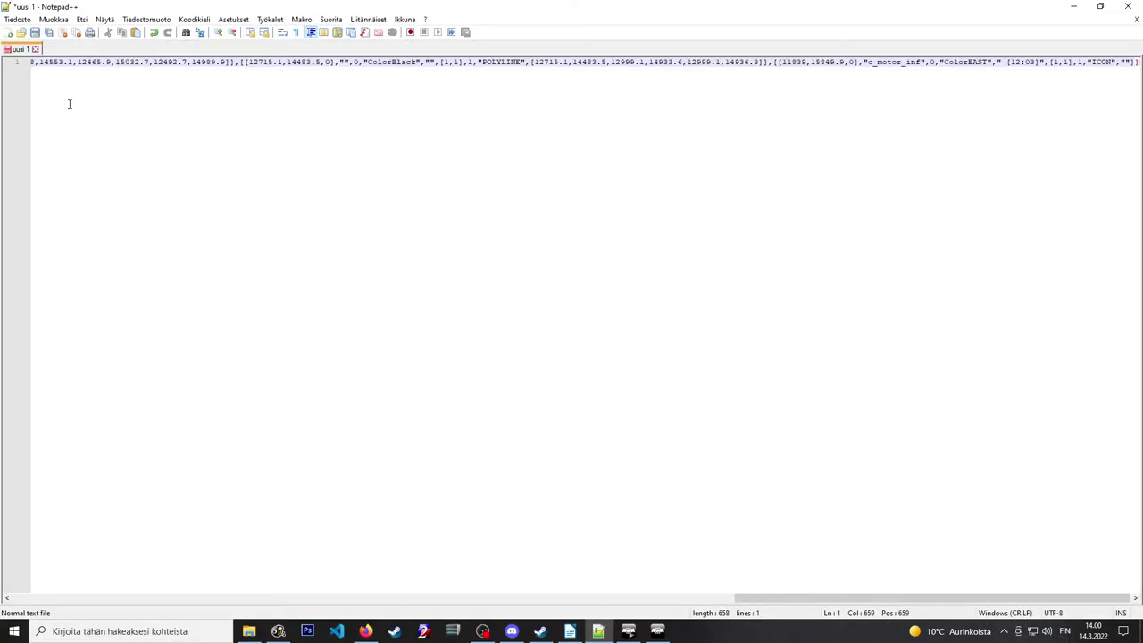
Scroll the pasted array line back to its start in Notepad++ and return to Arma 3
drag(852, 591, 161, 517)
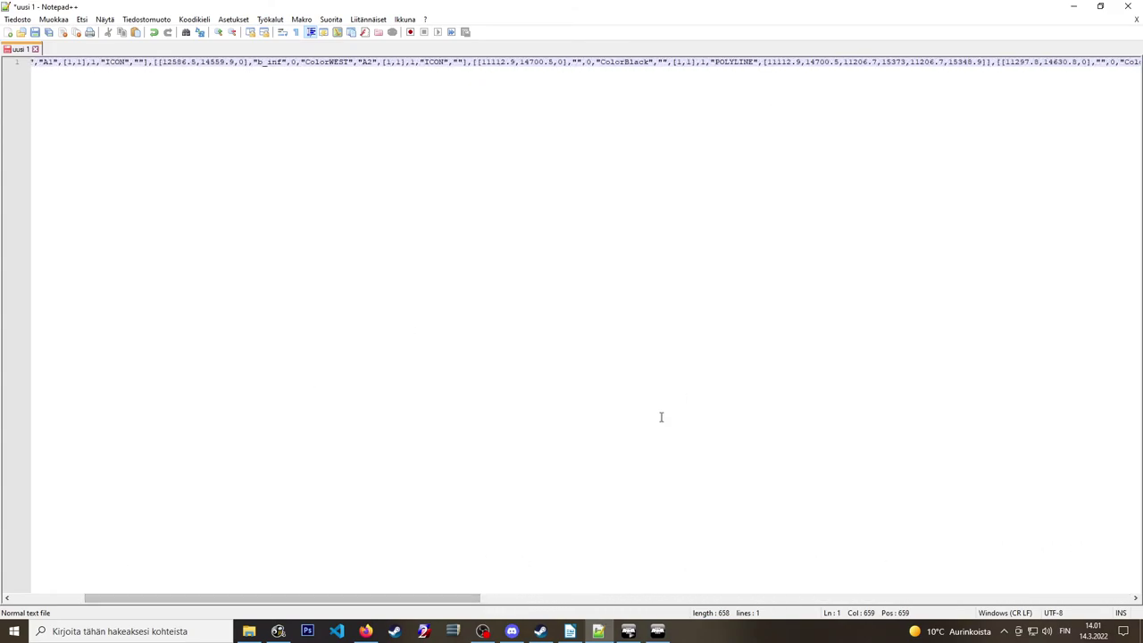
mouse_move(669, 634)
click(669, 634)
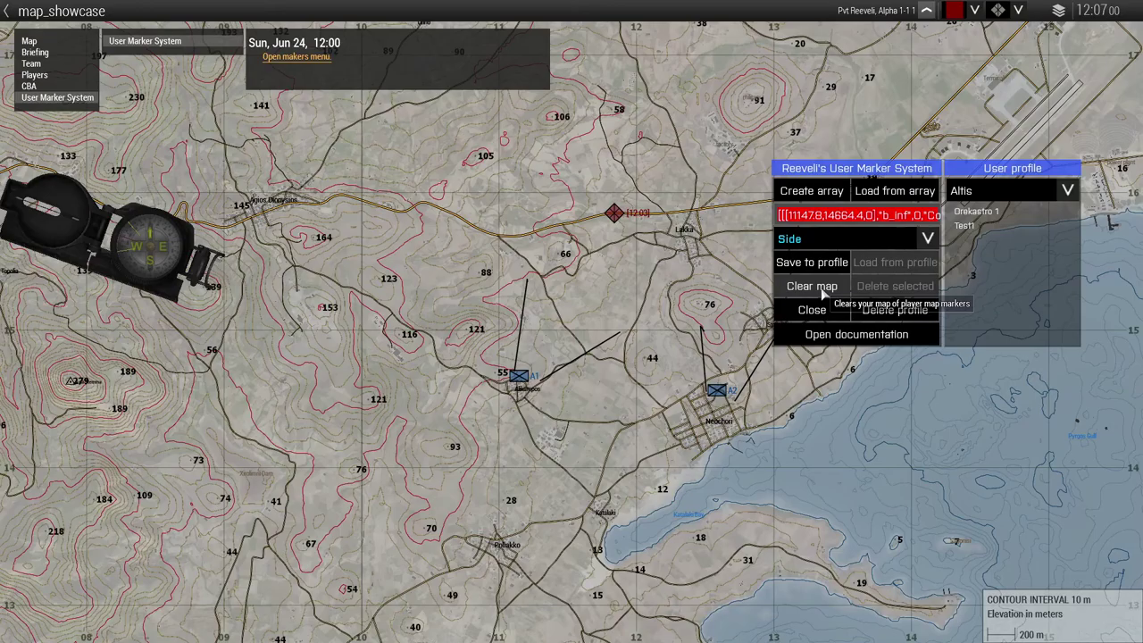
Clear the map, reopen the marker system and paste the copied array into its field
click(804, 355)
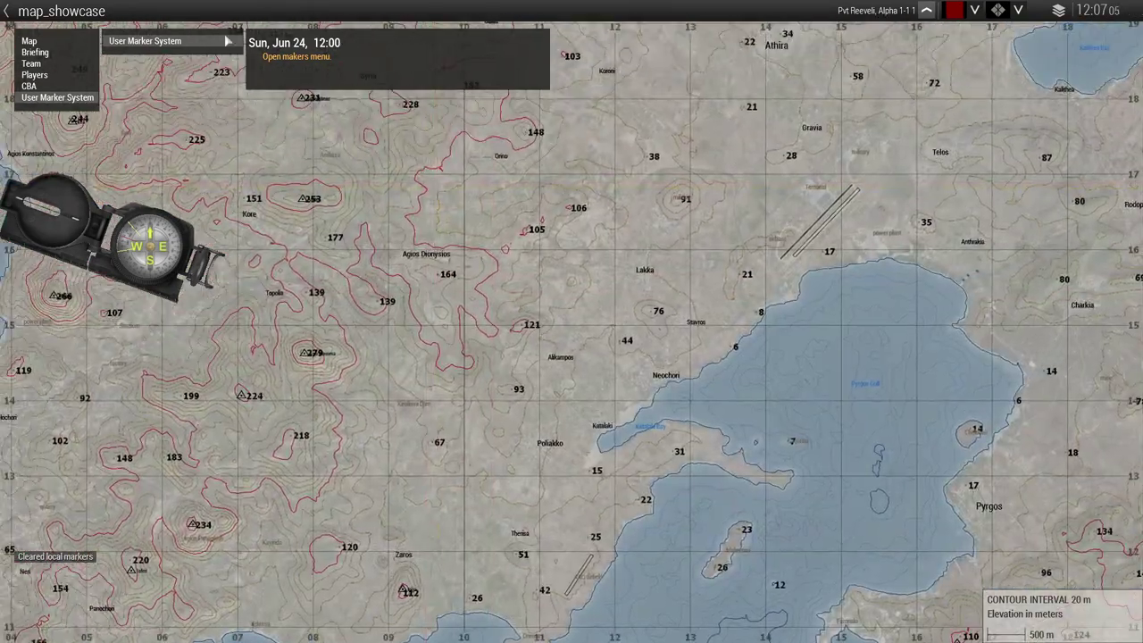
click(295, 56)
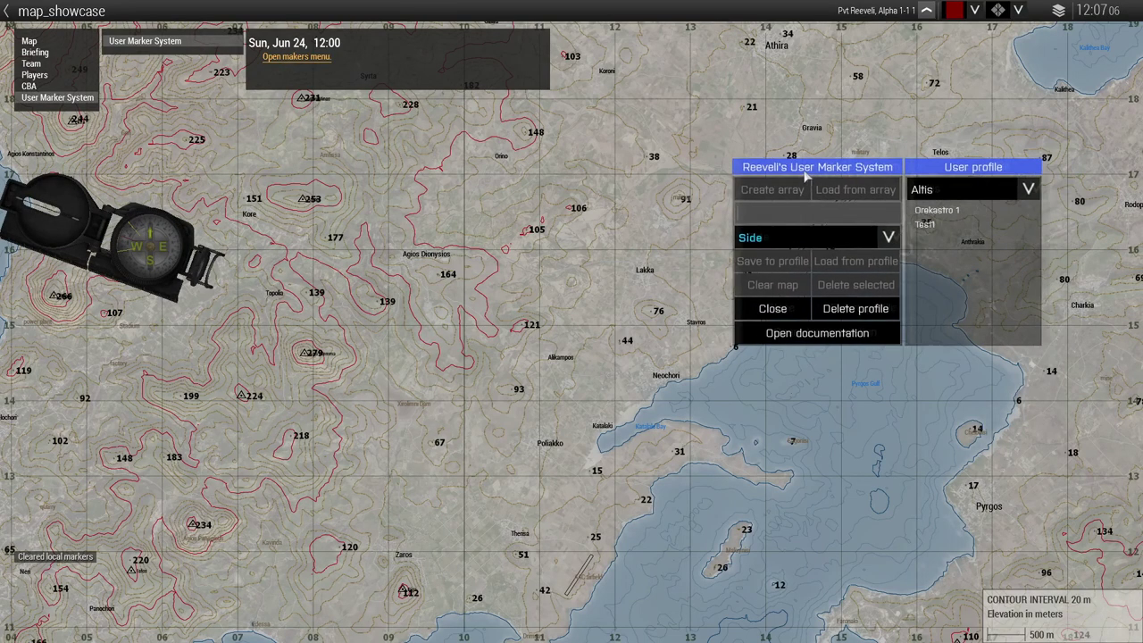
click(762, 227)
key(ctrl+v)
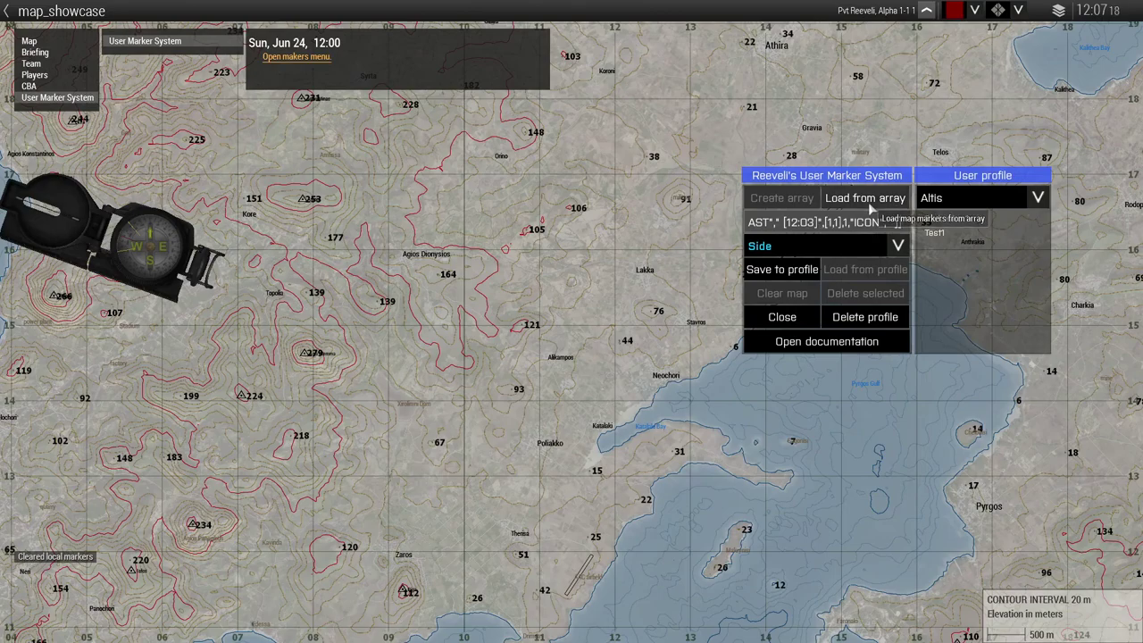
Load the array's markers on the Global channel, pan to view them, and reopen the menu
click(842, 243)
click(770, 265)
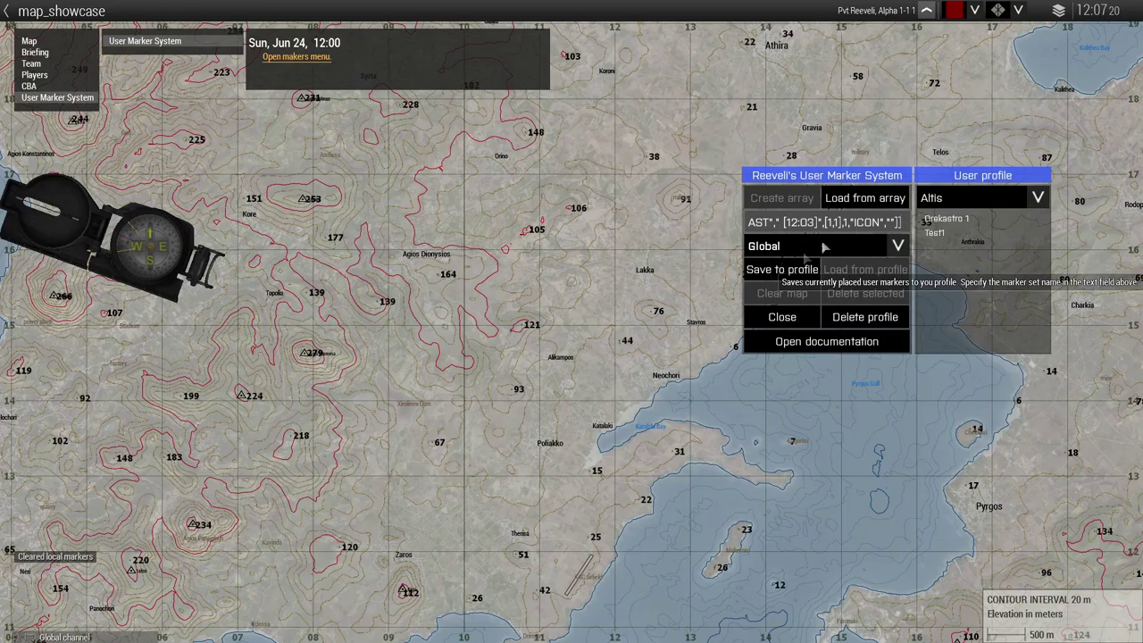
click(863, 199)
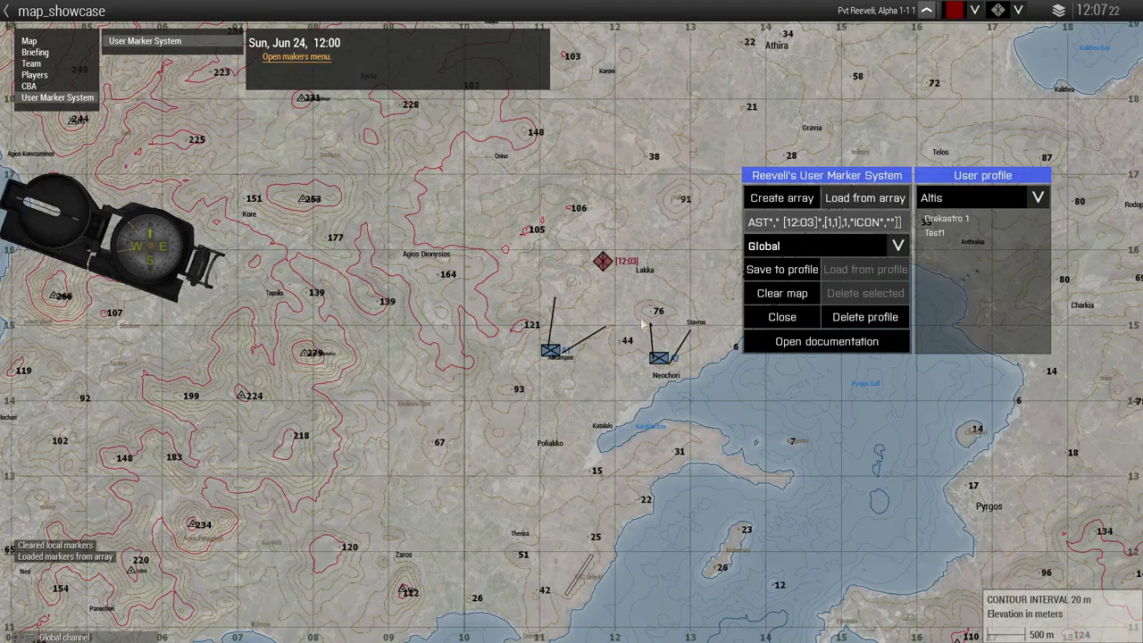
click(780, 318)
scroll(742, 336, down, 3)
scroll(659, 484, up, 3)
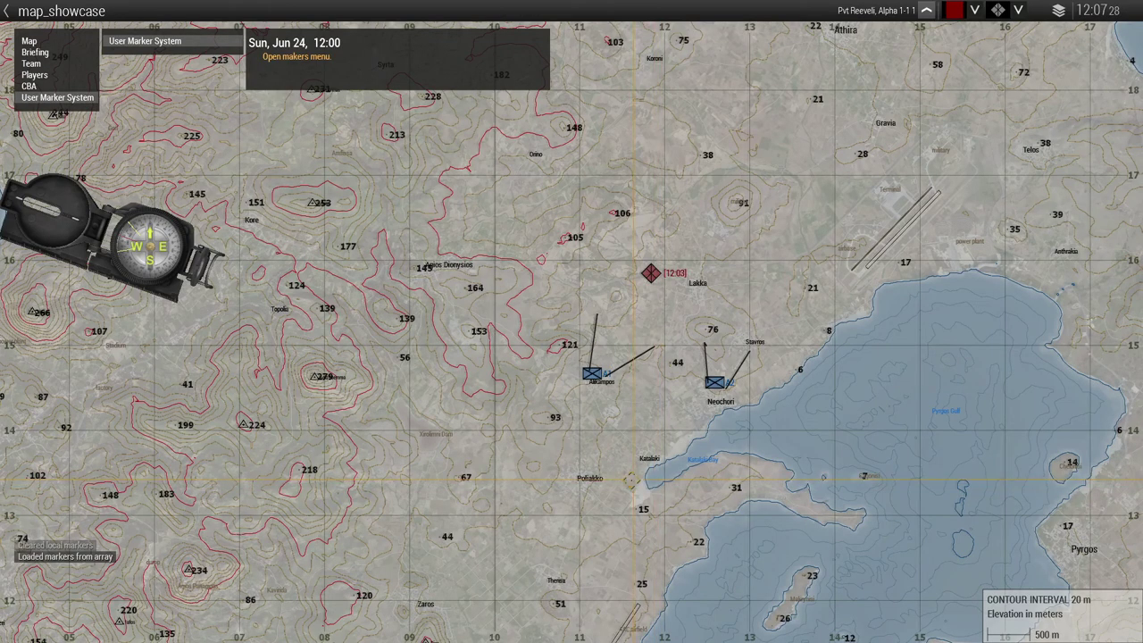
drag(652, 483, 572, 490)
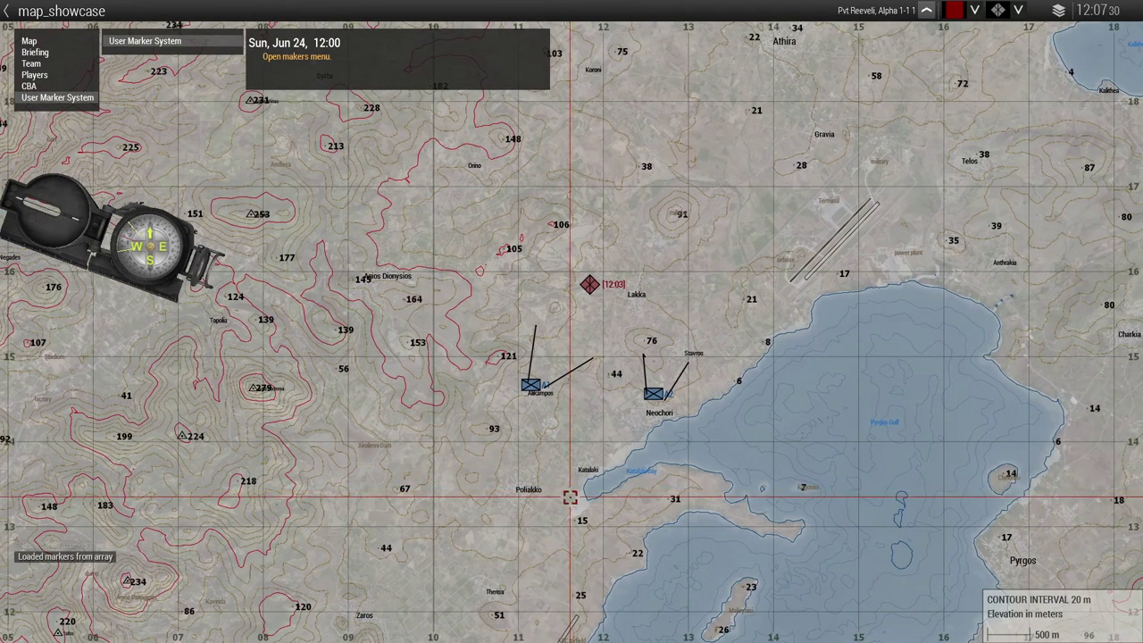
click(296, 59)
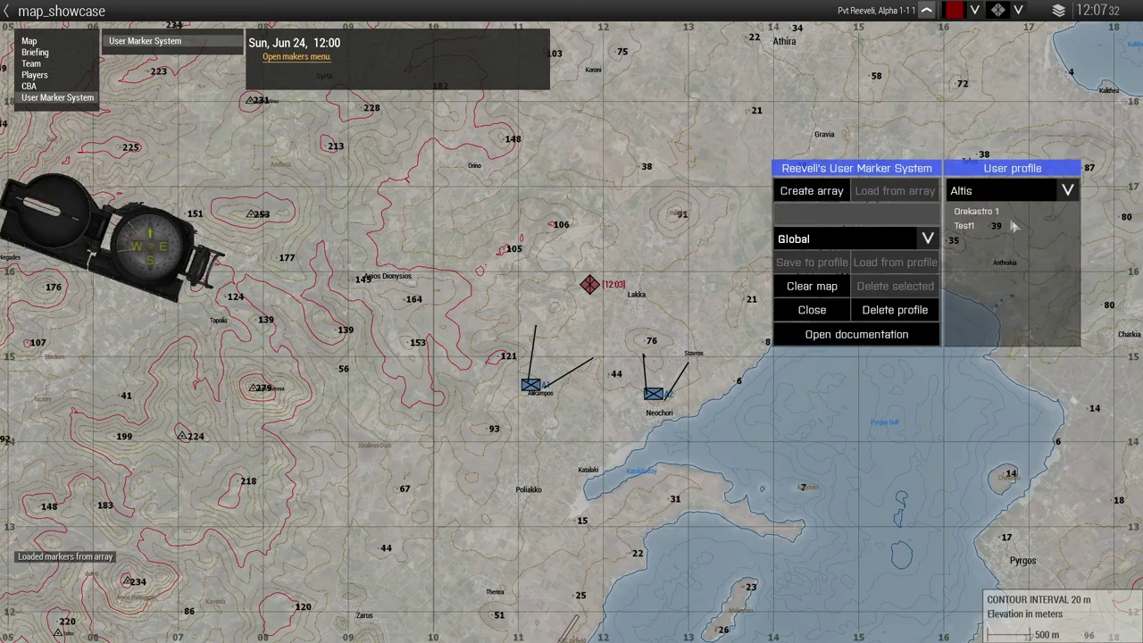
Delete the Test1 marker set from the saved profile
drag(960, 173, 914, 183)
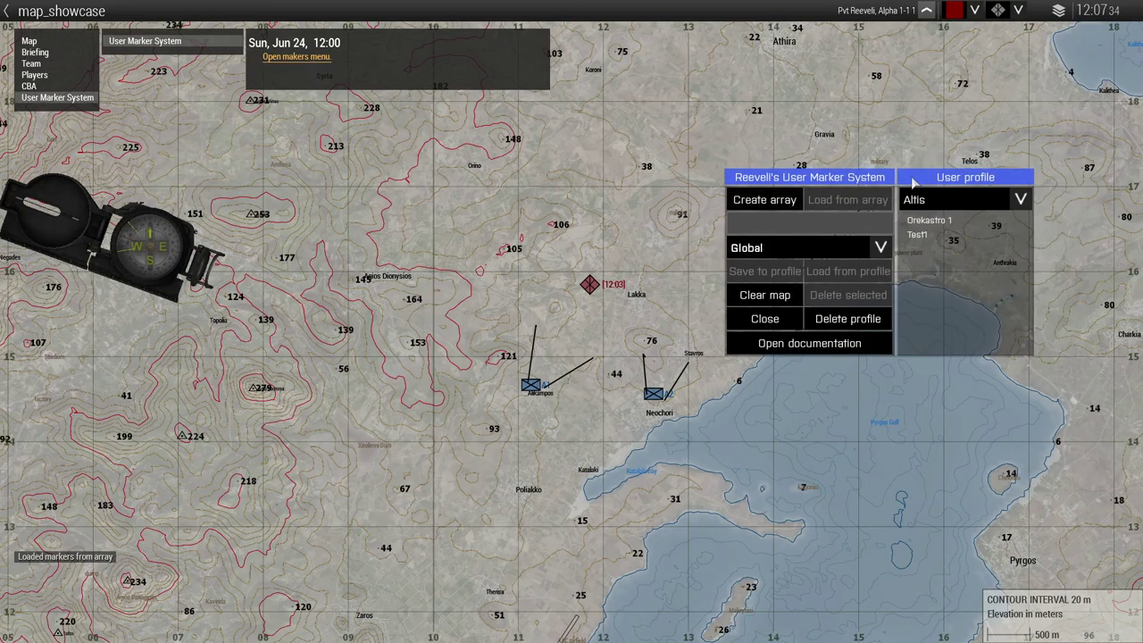
click(925, 238)
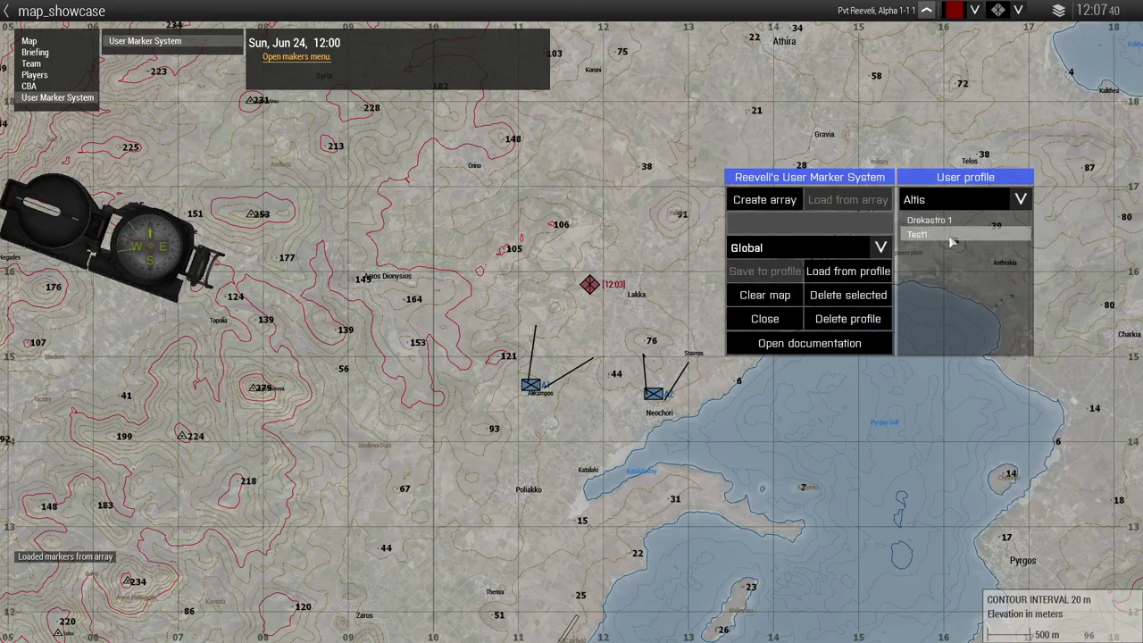
click(831, 304)
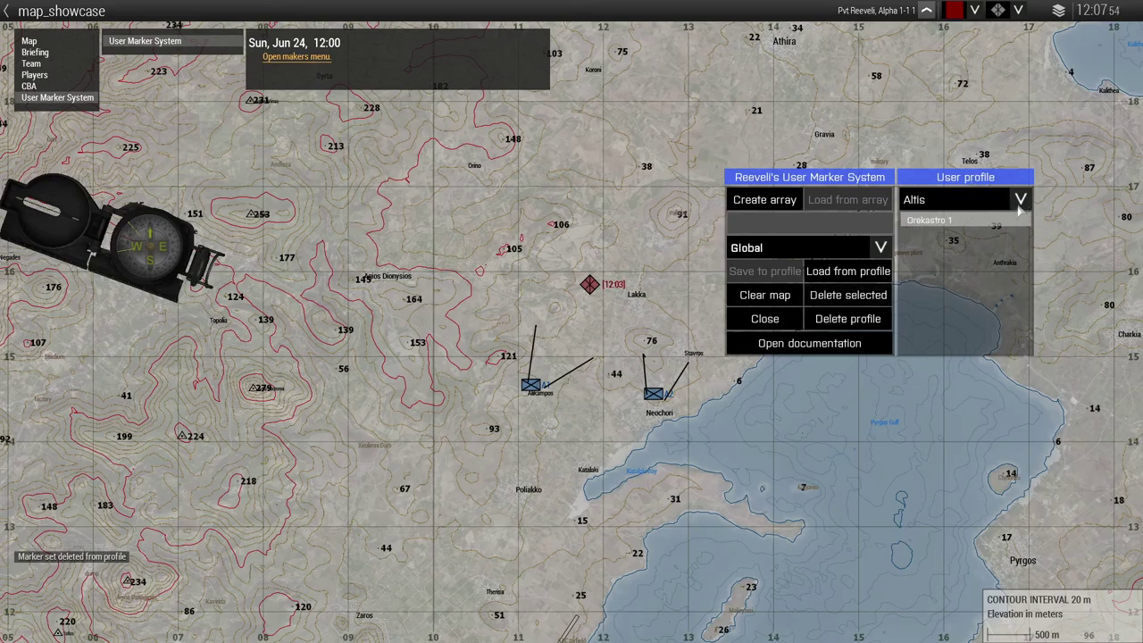
Keep Altis as the map profile and start deleting the whole Altis profile
click(1019, 202)
click(1022, 205)
click(832, 323)
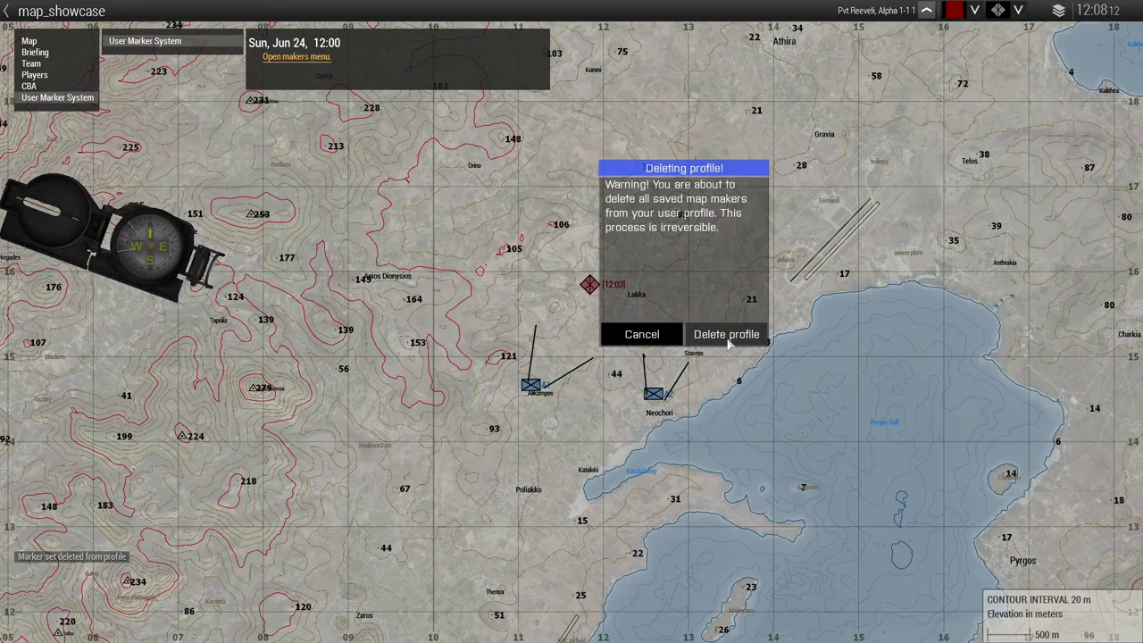
Cancel the Altis profile deletion, then close and reopen the marker menu
click(623, 338)
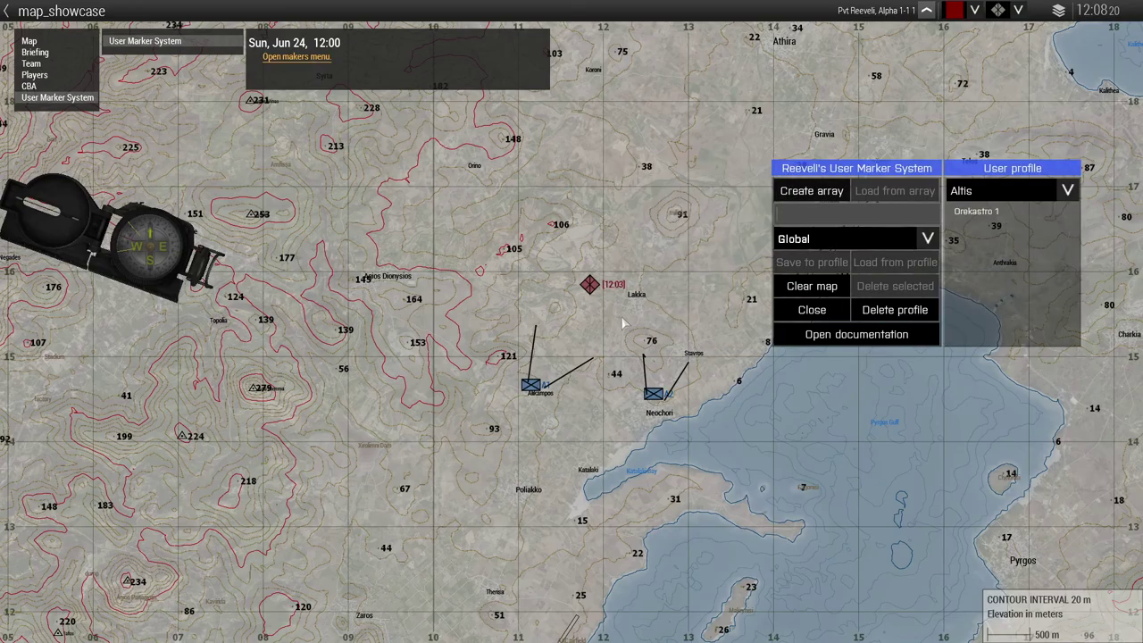
click(799, 317)
click(318, 58)
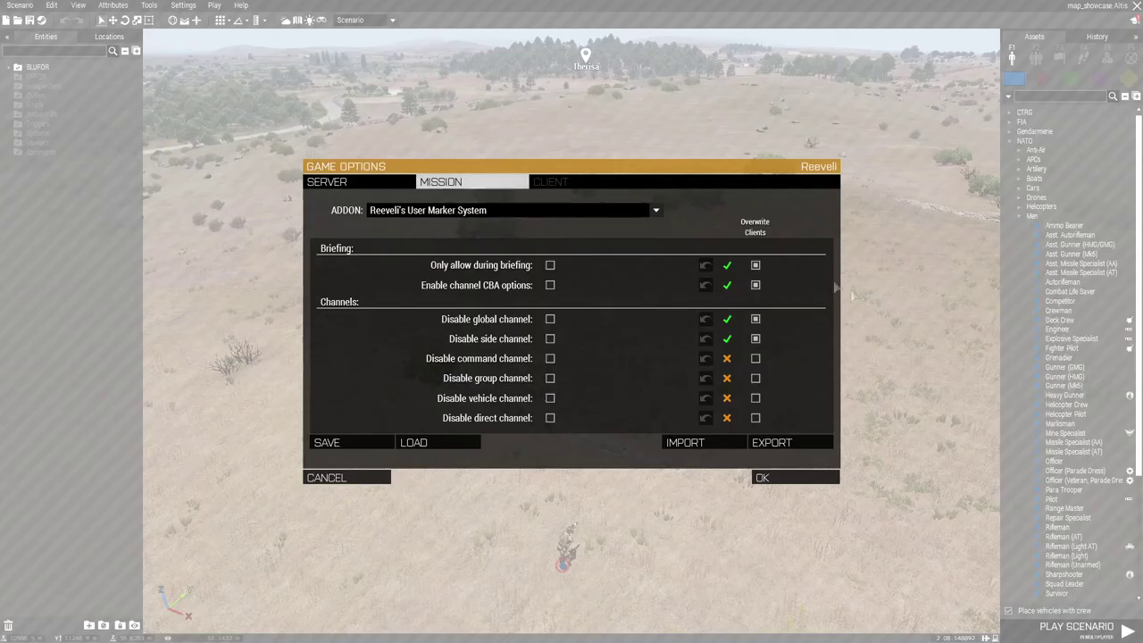
Choose Reeveli's User Marker System from the ADDON list on the Mission tab
click(656, 211)
scroll(514, 295, up, 10)
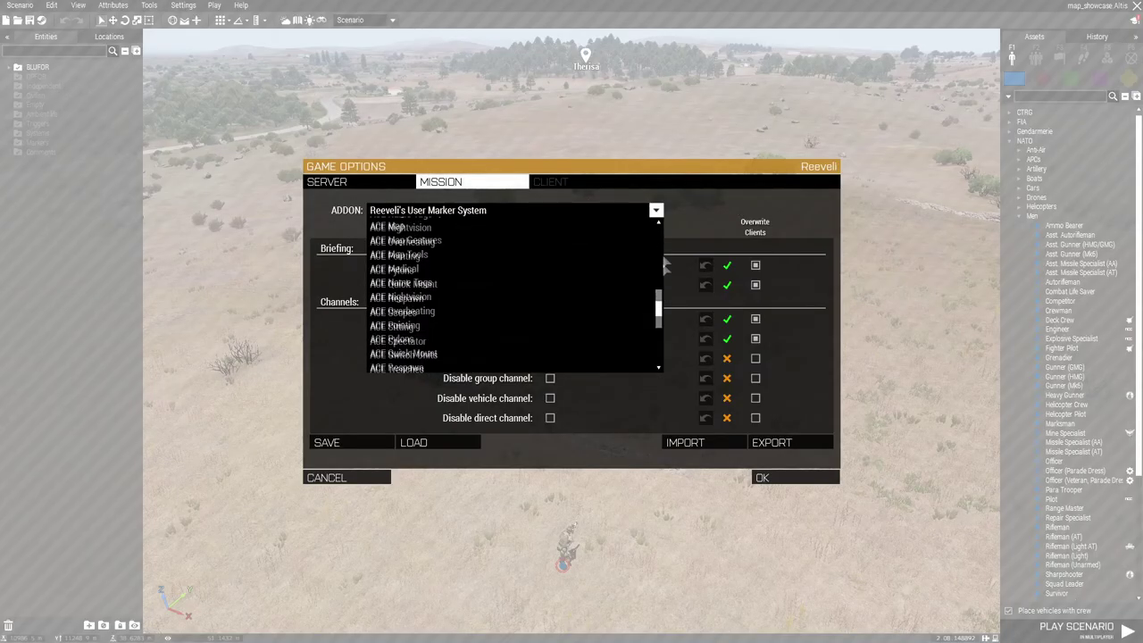
scroll(513, 295, down, 10)
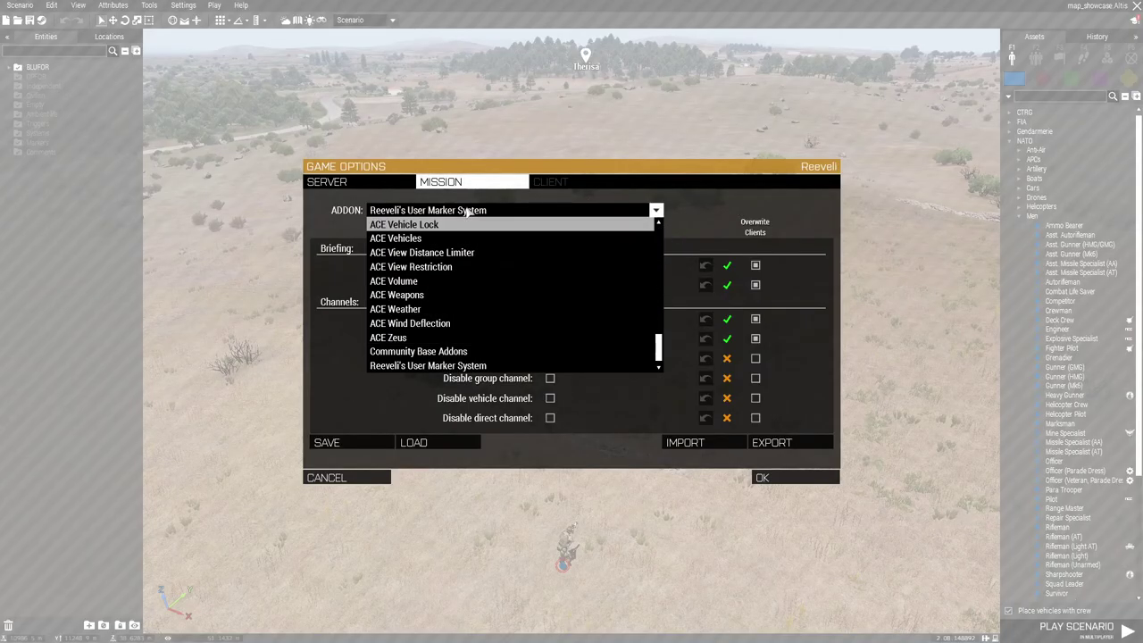
click(438, 366)
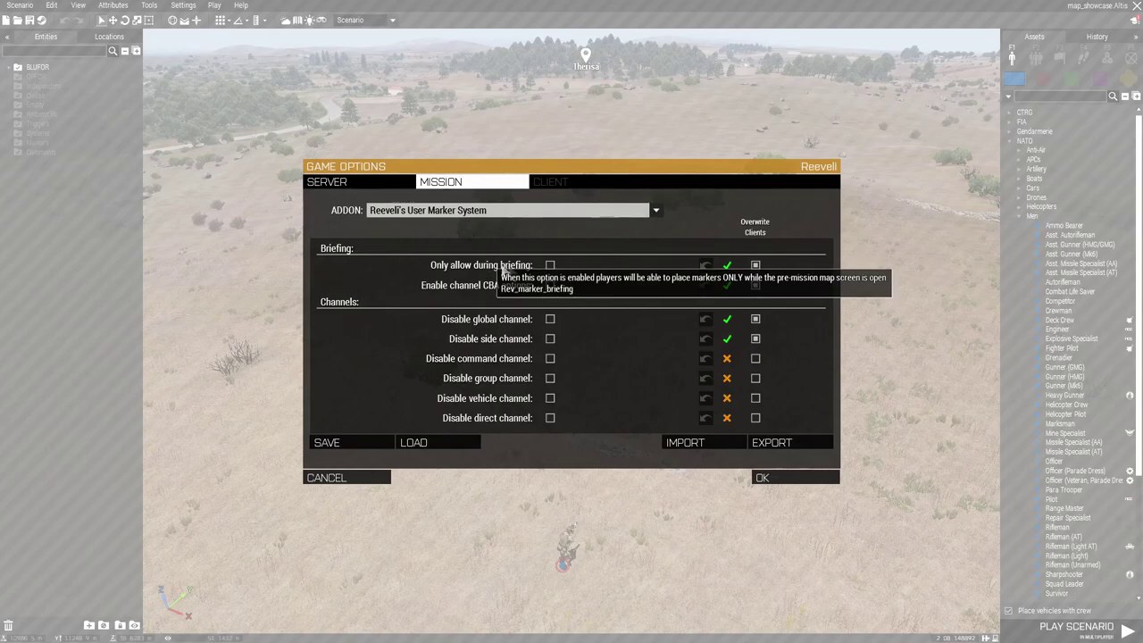
Tick Only allow during briefing, Disable side channel and Enable channel CBA options, overwriting clients
click(550, 266)
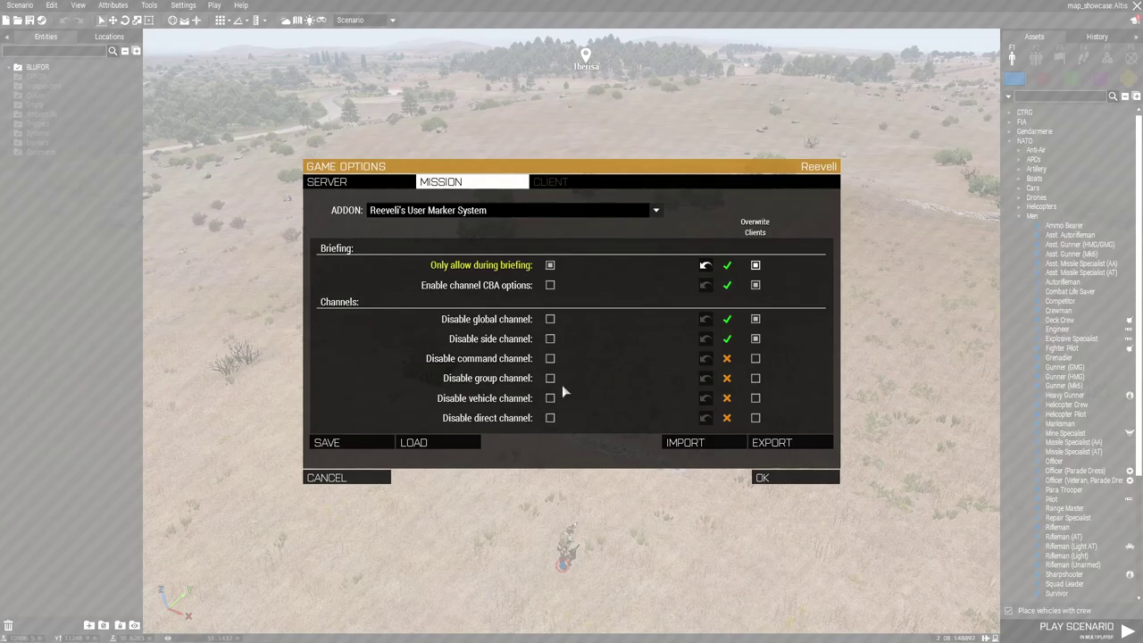
click(550, 339)
click(756, 339)
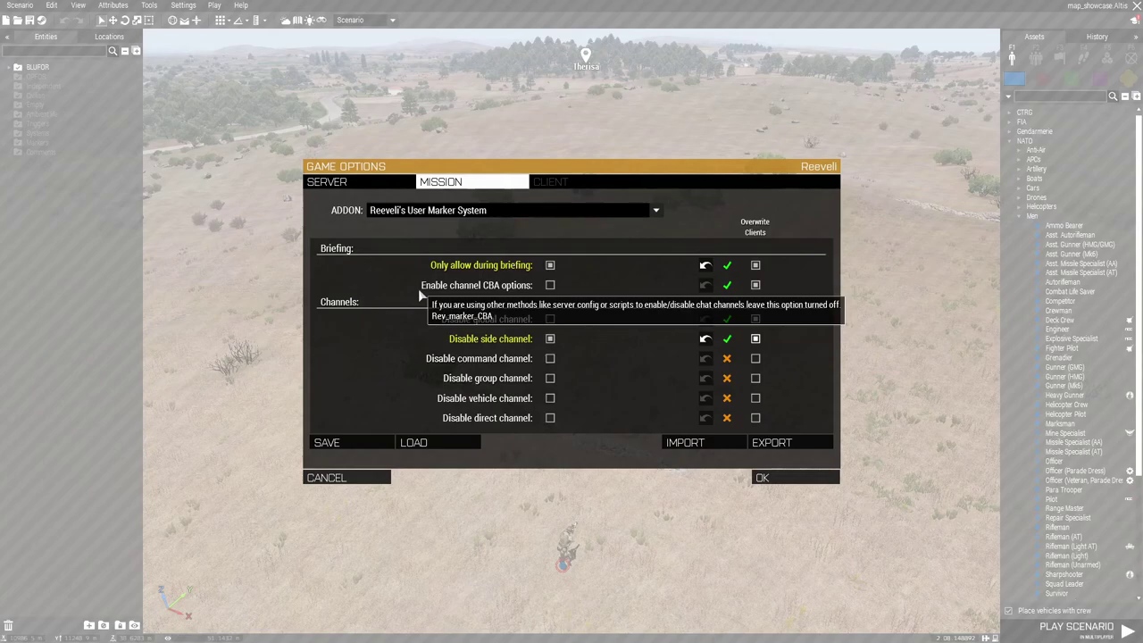
click(550, 285)
click(755, 285)
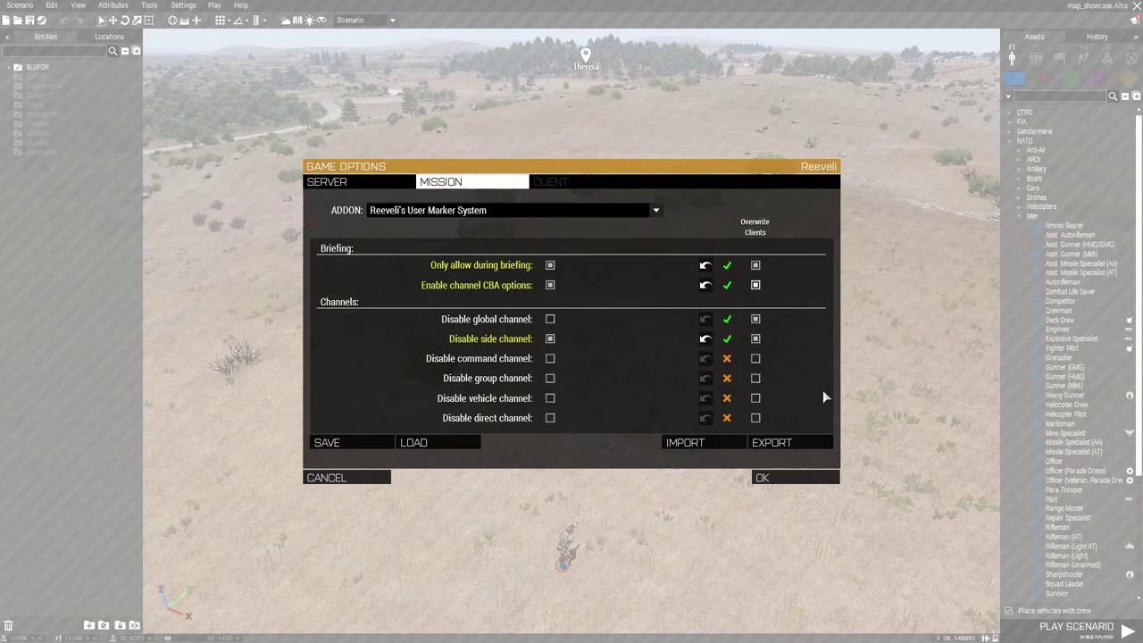
mouse_move(511, 345)
Apply the options and play in multiplayer as Rifleman, group leader, reaching the briefing map
click(762, 478)
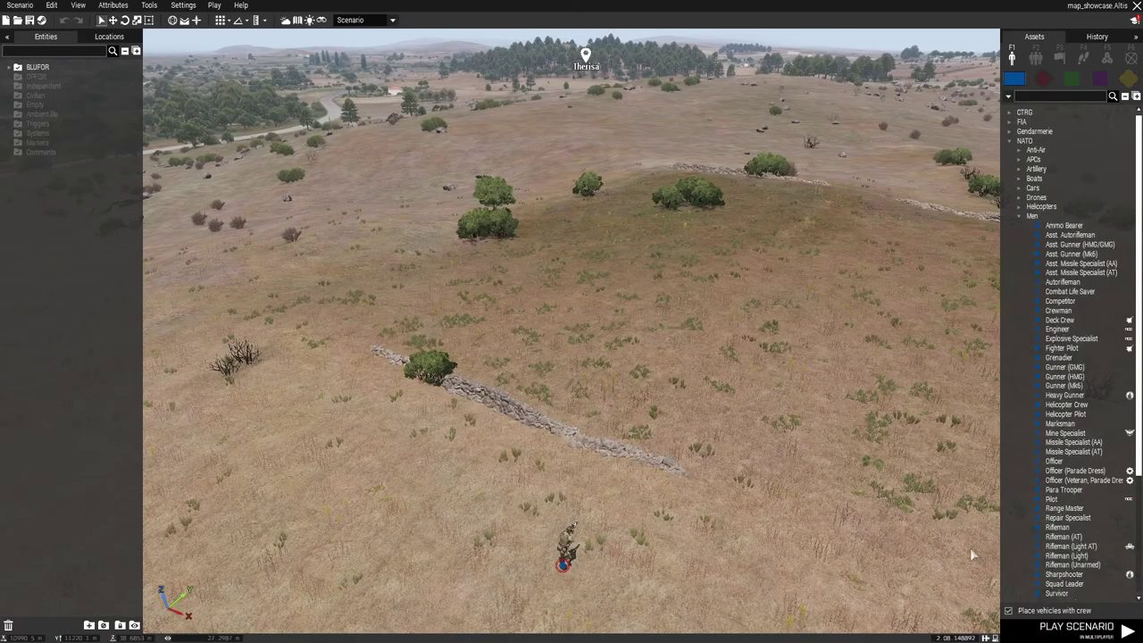
key(ctrl+p)
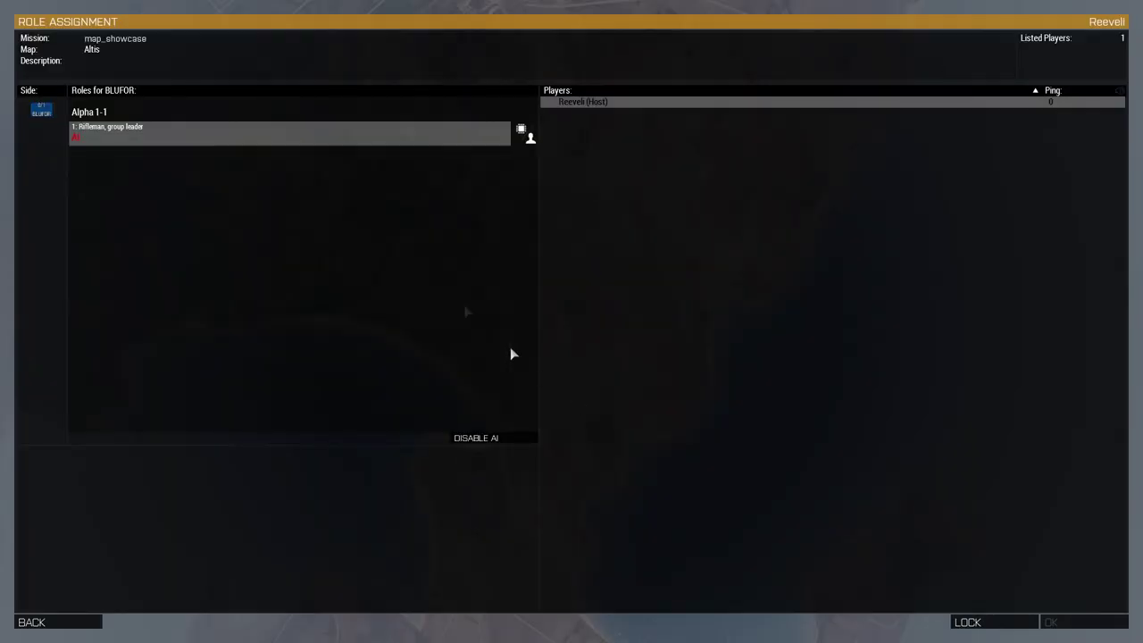
click(202, 143)
click(1107, 624)
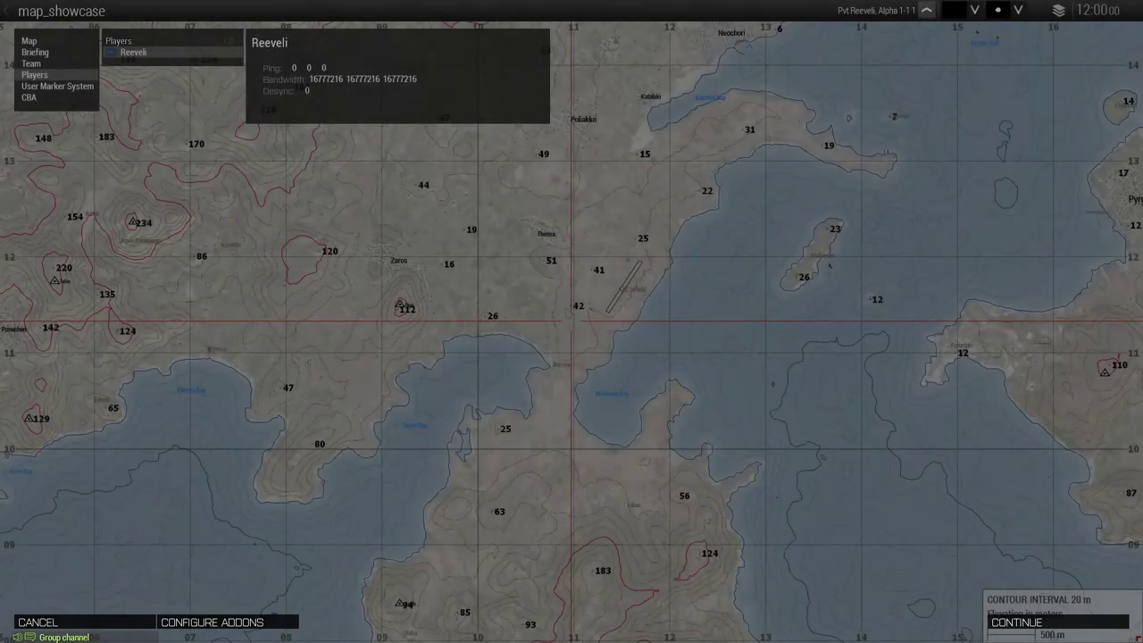
scroll(661, 480, down, 5)
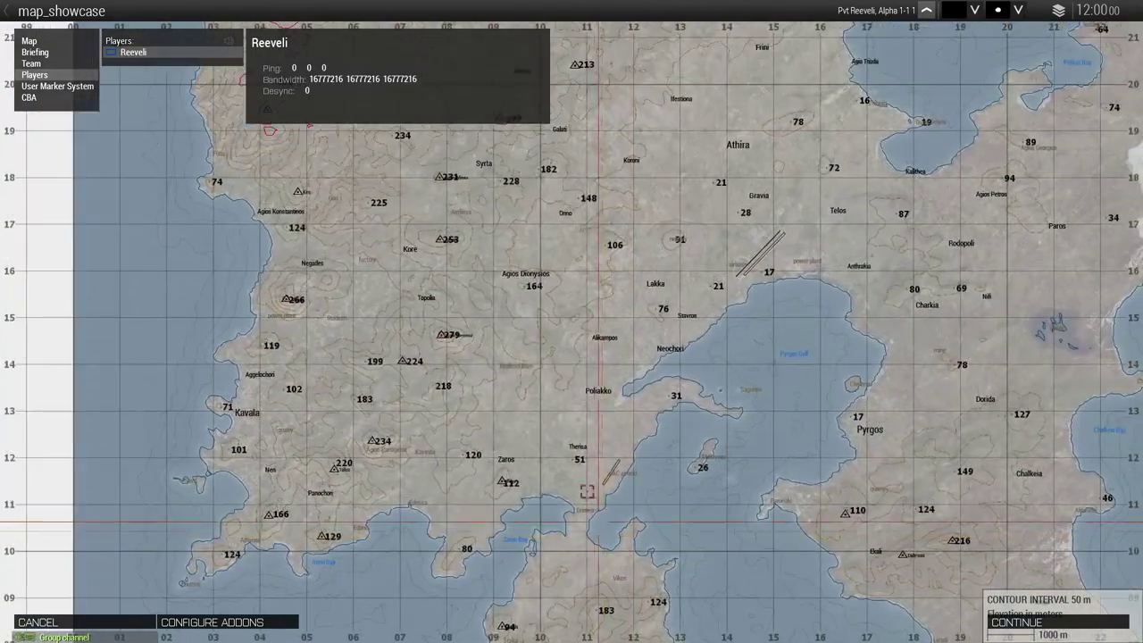
scroll(567, 421, up, 4)
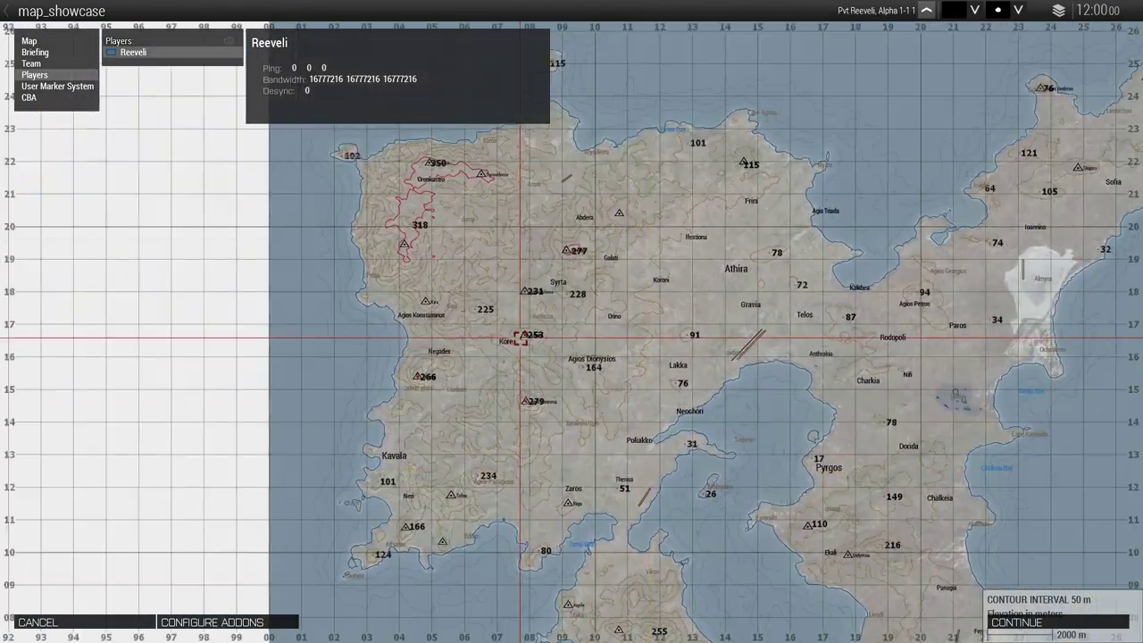
scroll(534, 358, down, 1)
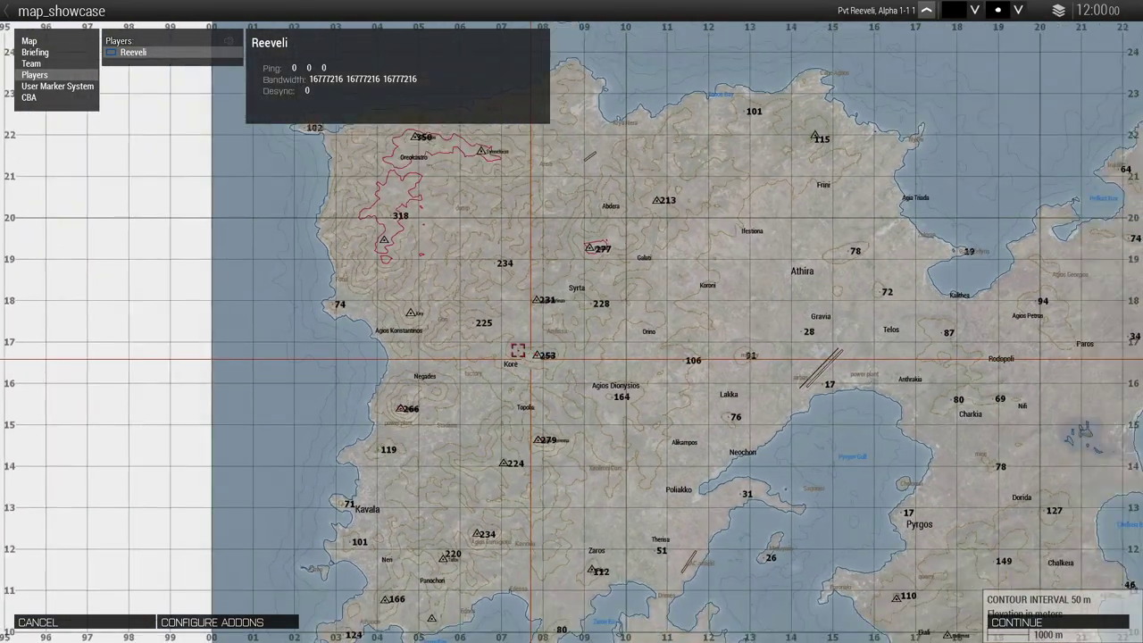
Open the User Marker System markers menu, keeping Group as the marker channel
click(57, 88)
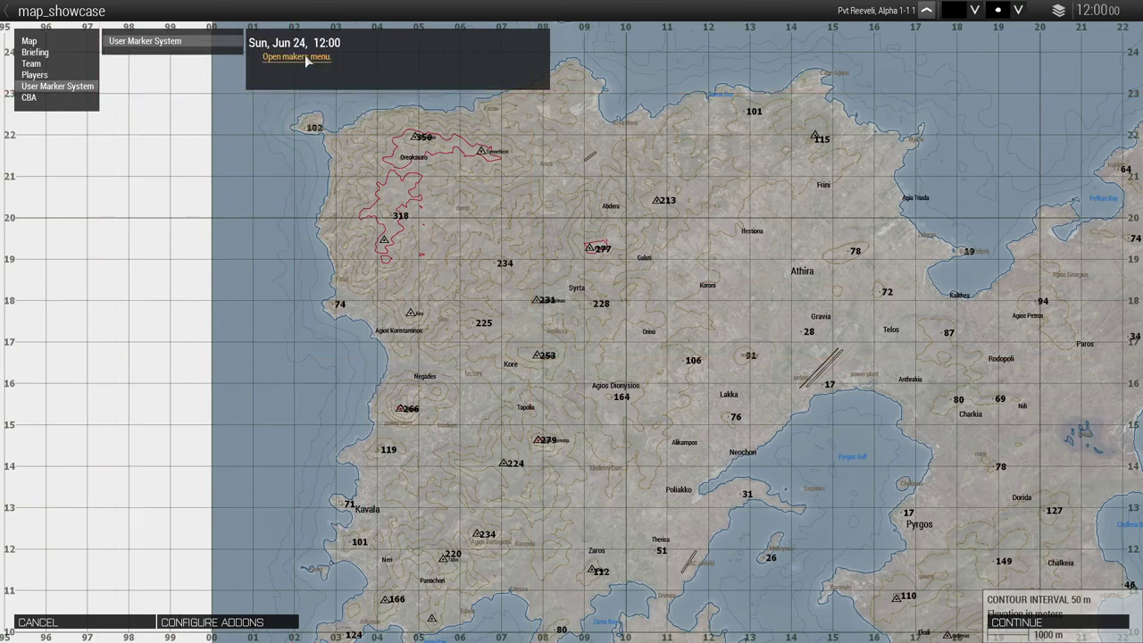
click(304, 57)
click(917, 246)
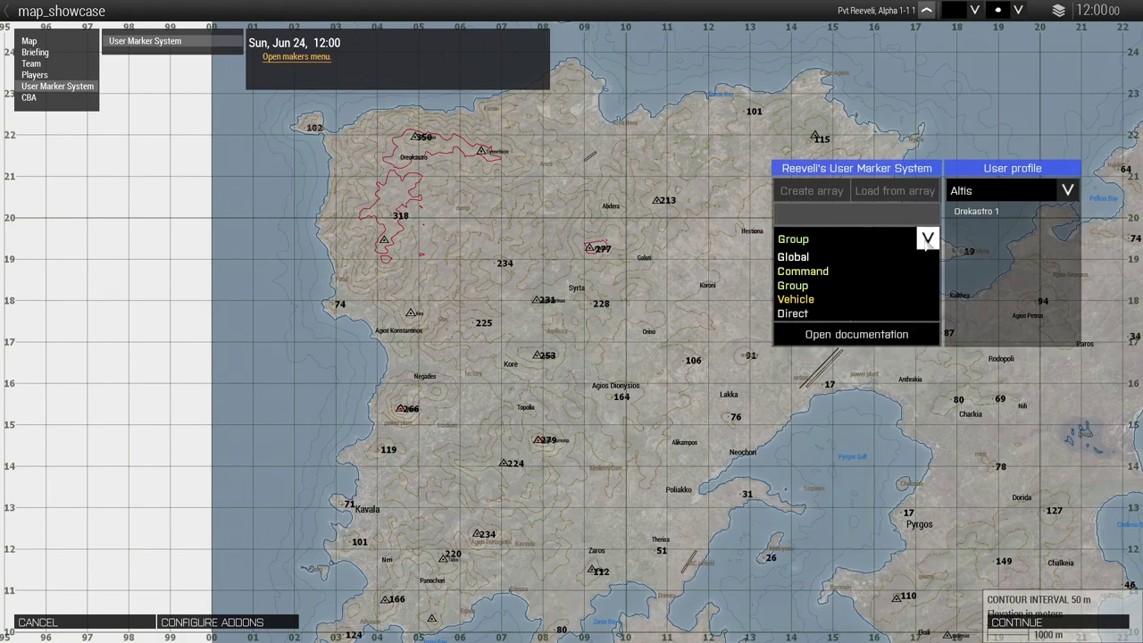
click(927, 239)
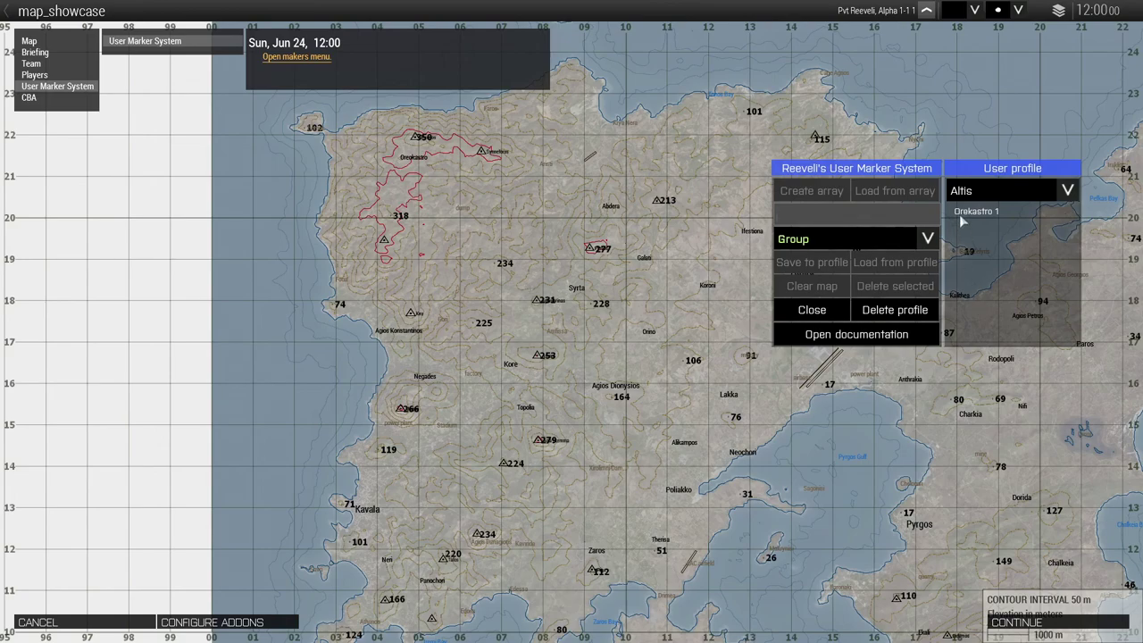
Paste the saved marker array, load its markers onto the briefing map, and close the menu
click(853, 216)
key(ctrl+v)
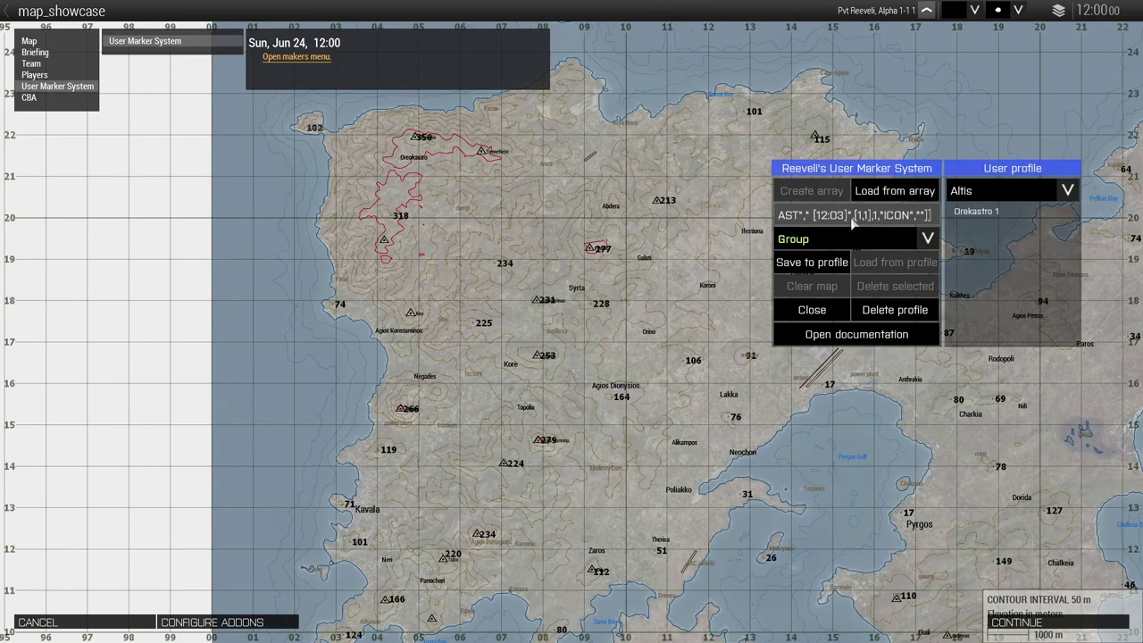
click(895, 192)
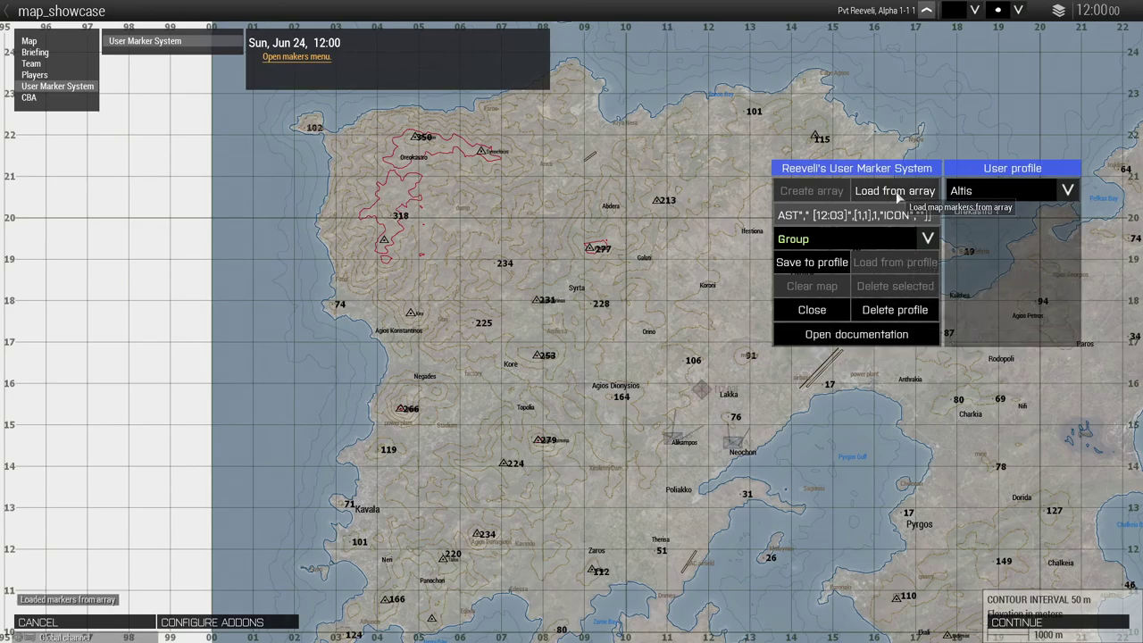
click(813, 313)
scroll(739, 440, up, 3)
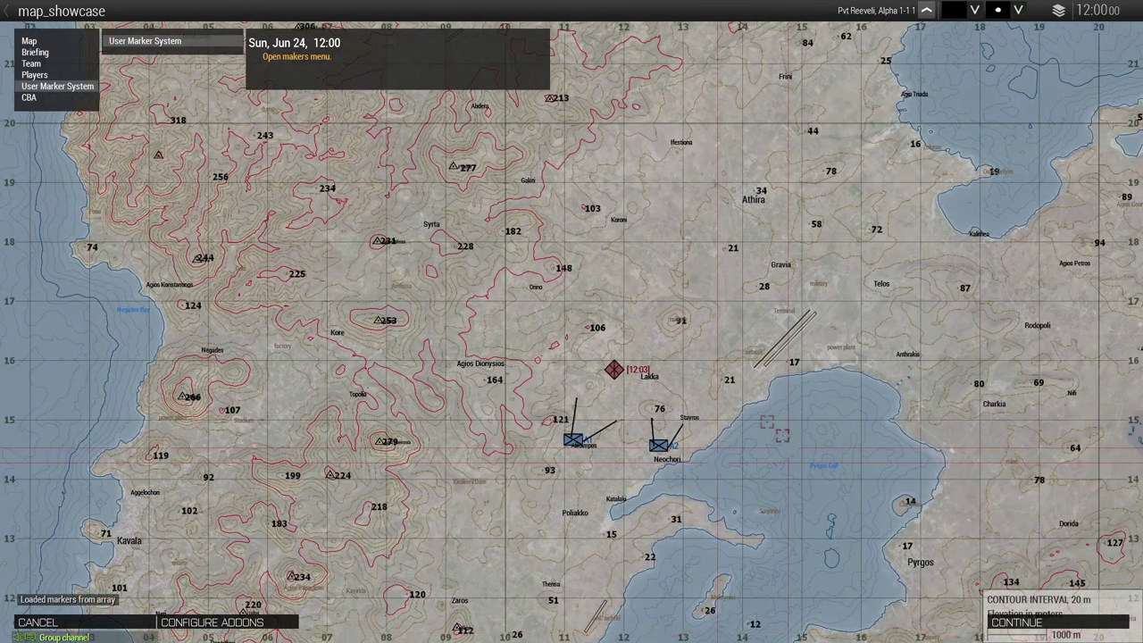
scroll(625, 407, down, 5)
scroll(598, 390, up, 5)
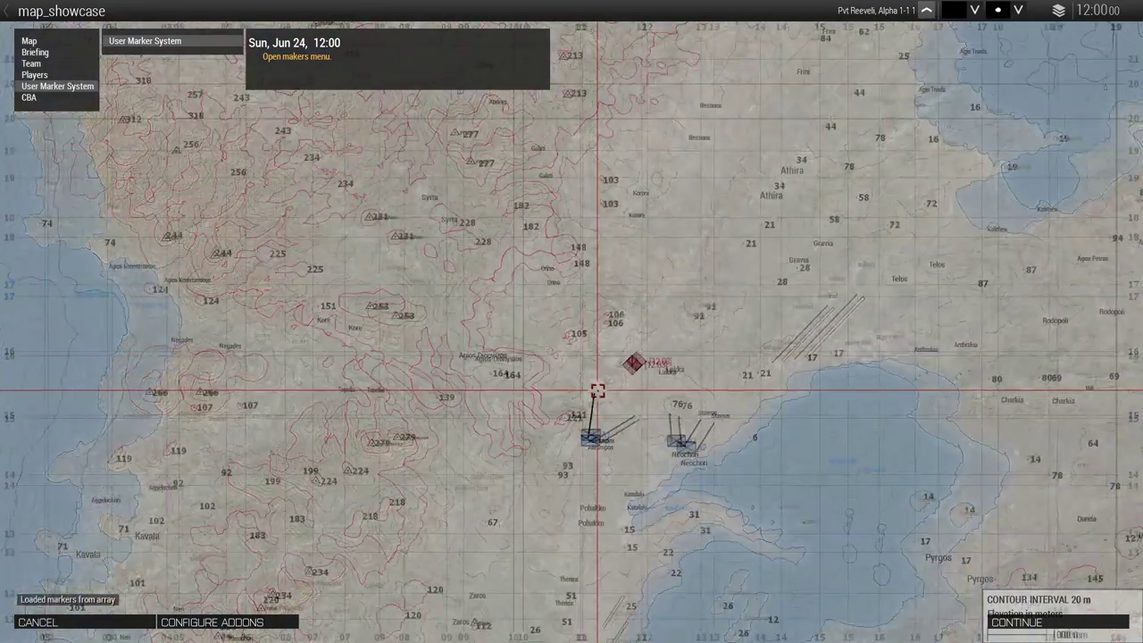
scroll(597, 391, down, 5)
scroll(643, 402, up, 3)
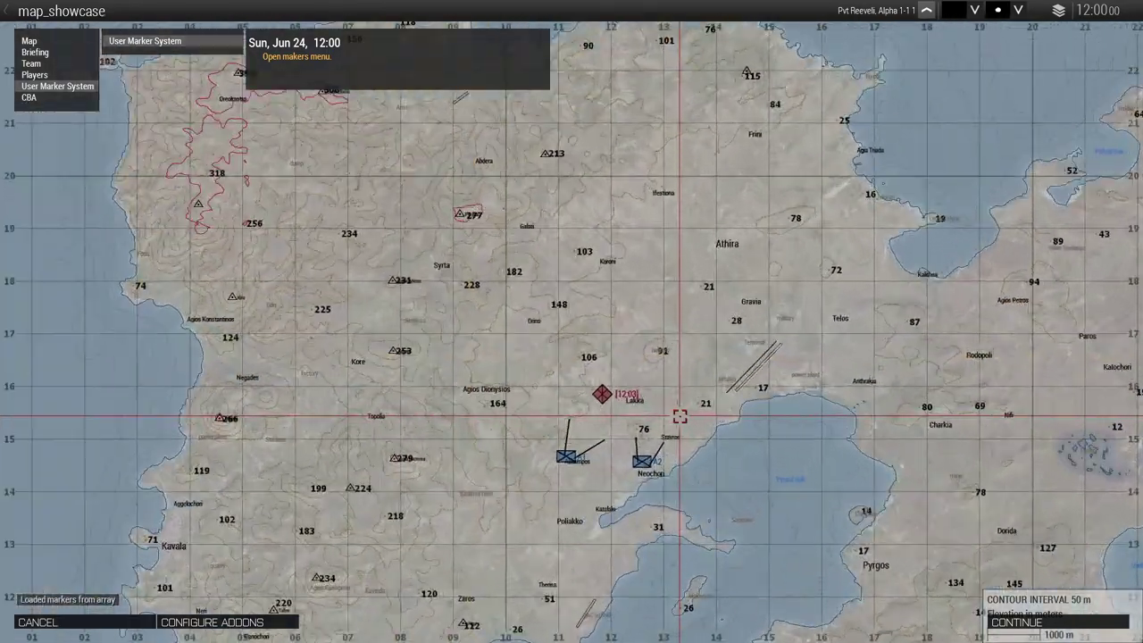
scroll(680, 417, down, 5)
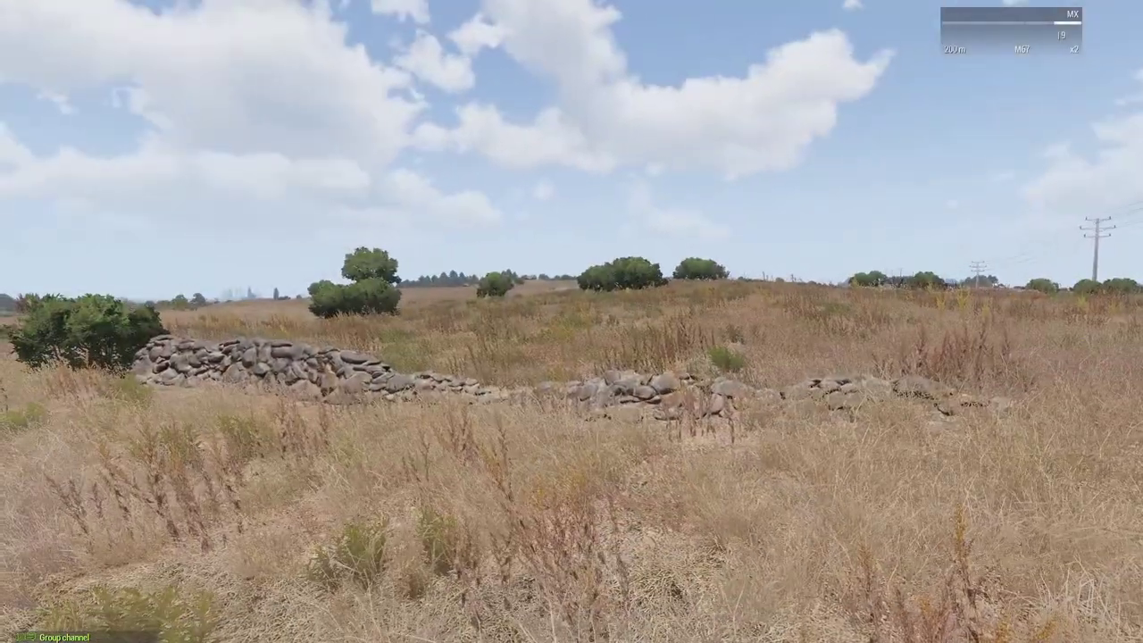
Run the environment command from the debug console, then bring up the full-screen map
key(Escape)
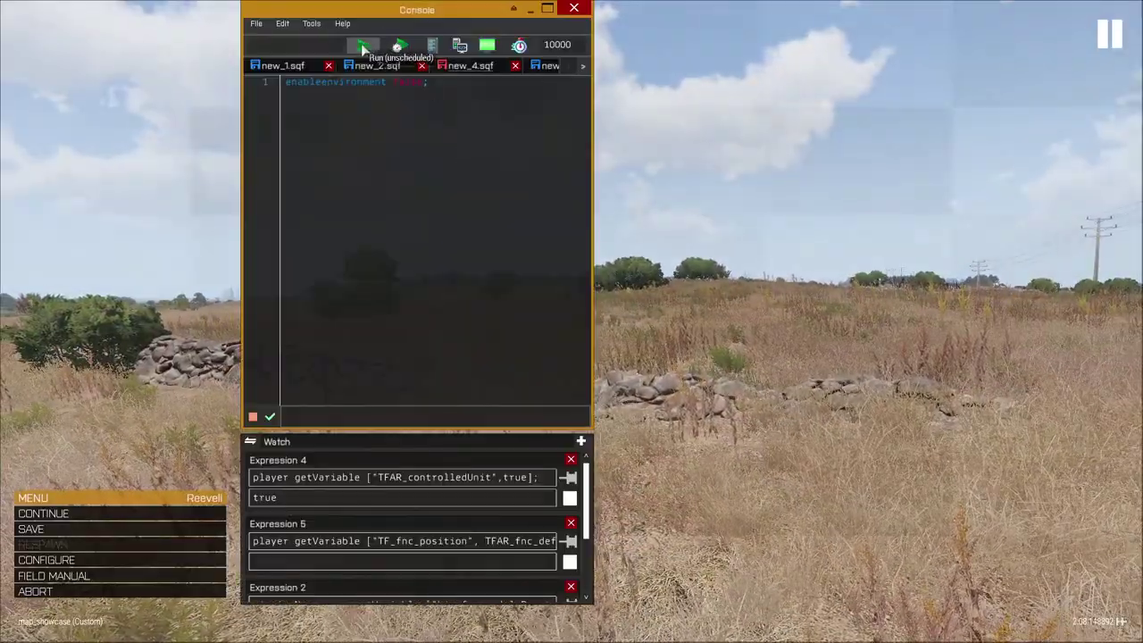
click(362, 47)
key(Escape)
key(m)
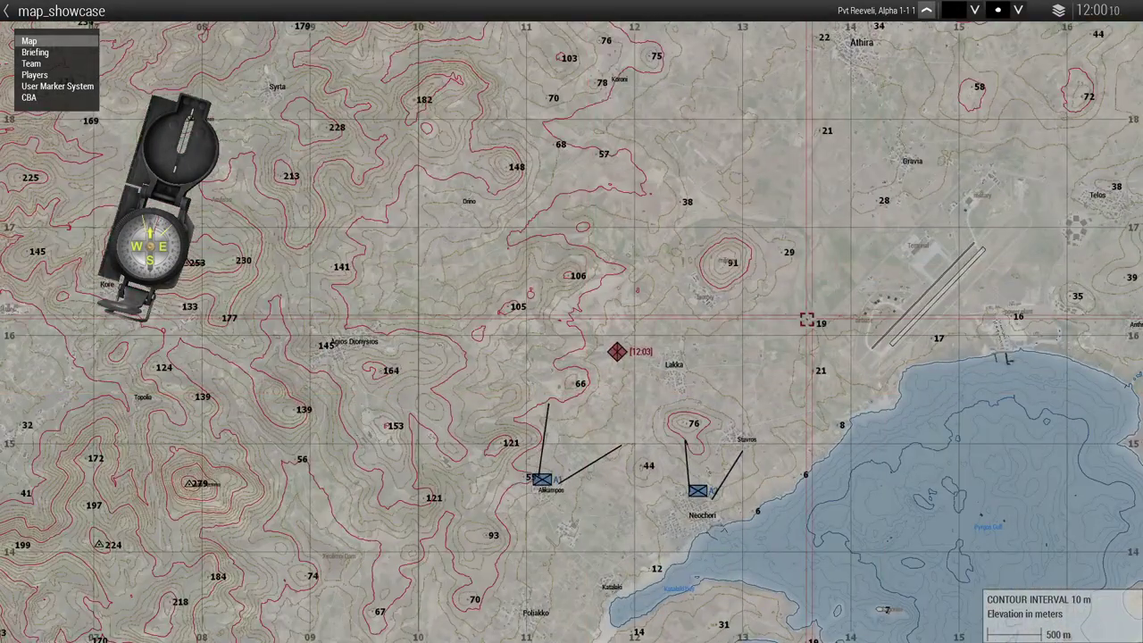
Place a marker named 'Test' north-west of the airfield
double_click(746, 149)
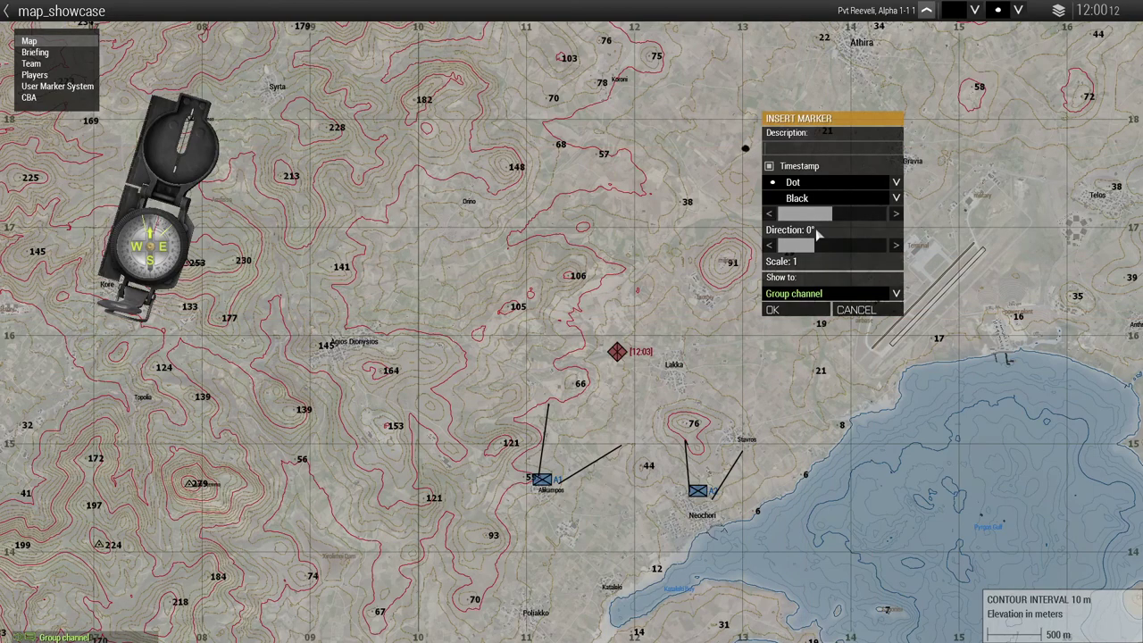
text(T)
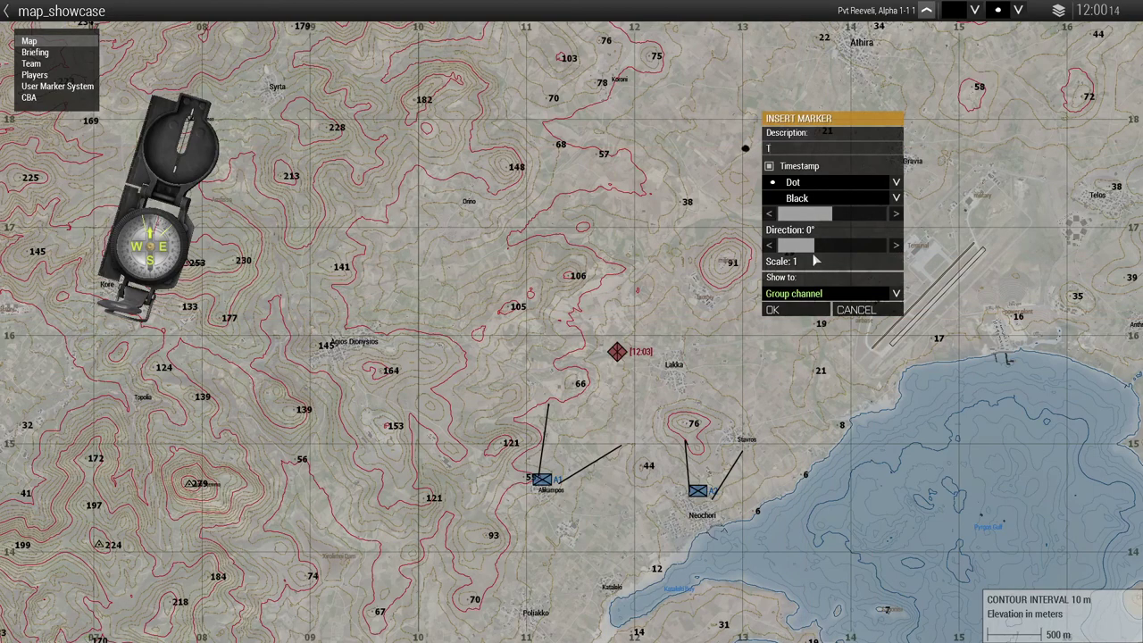
text(est)
click(773, 310)
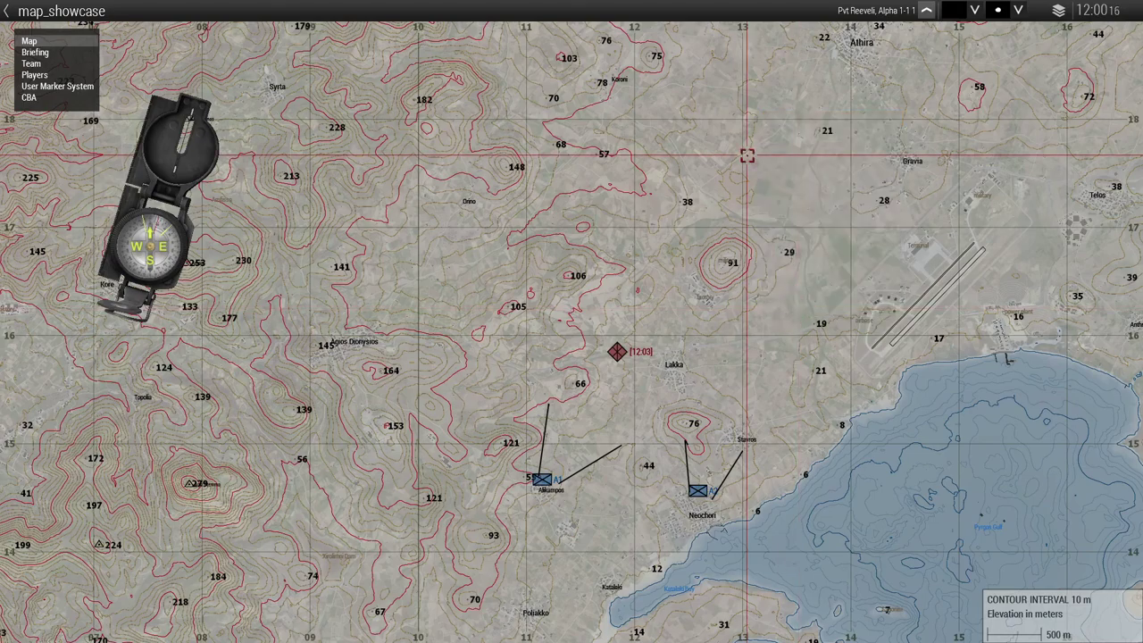
scroll(747, 179, down, 3)
scroll(749, 108, up, 1)
Set the new-marker colour to Blue and the marker type to question mark
click(974, 10)
click(970, 70)
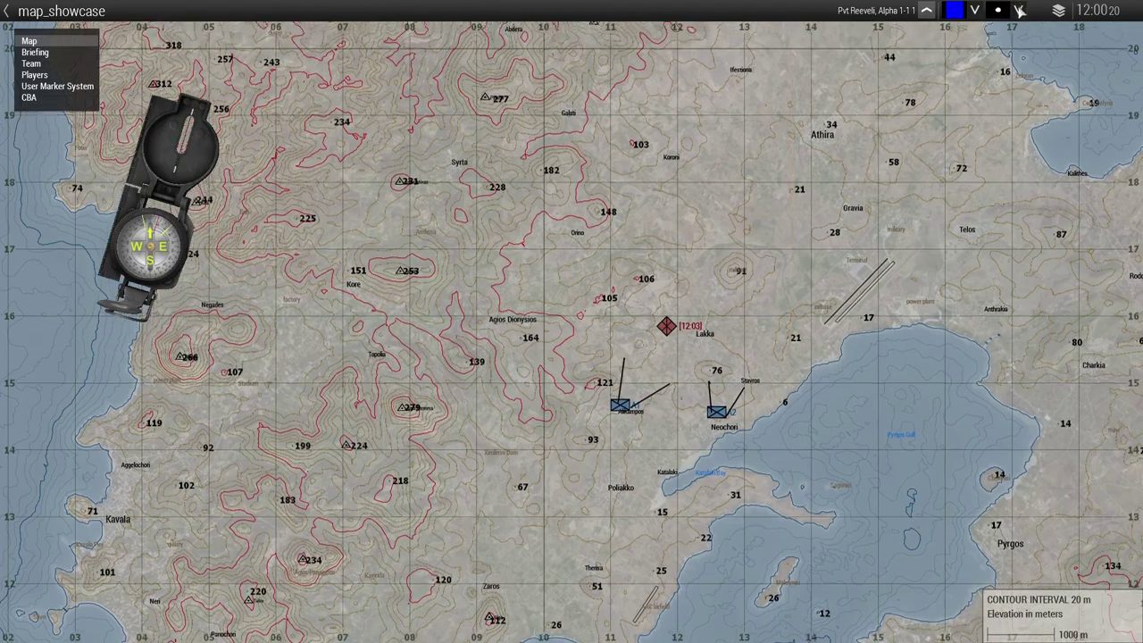
click(1020, 10)
click(1009, 152)
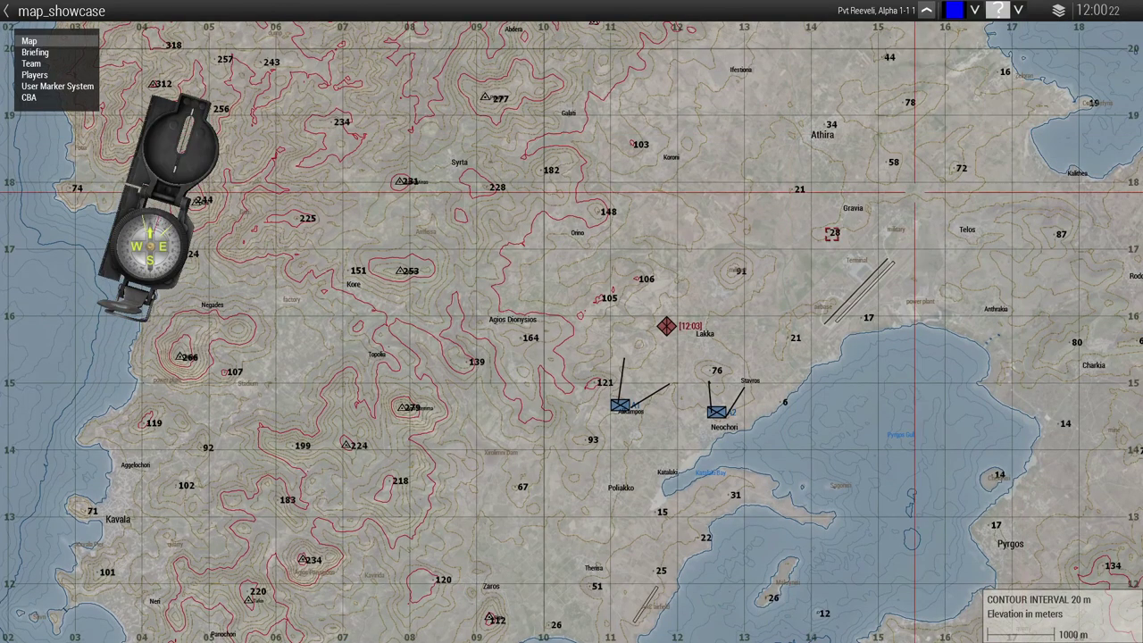
Start a question-mark marker but cancel it, leave the map, and bring up the pause menu
double_click(717, 244)
key(Escape)
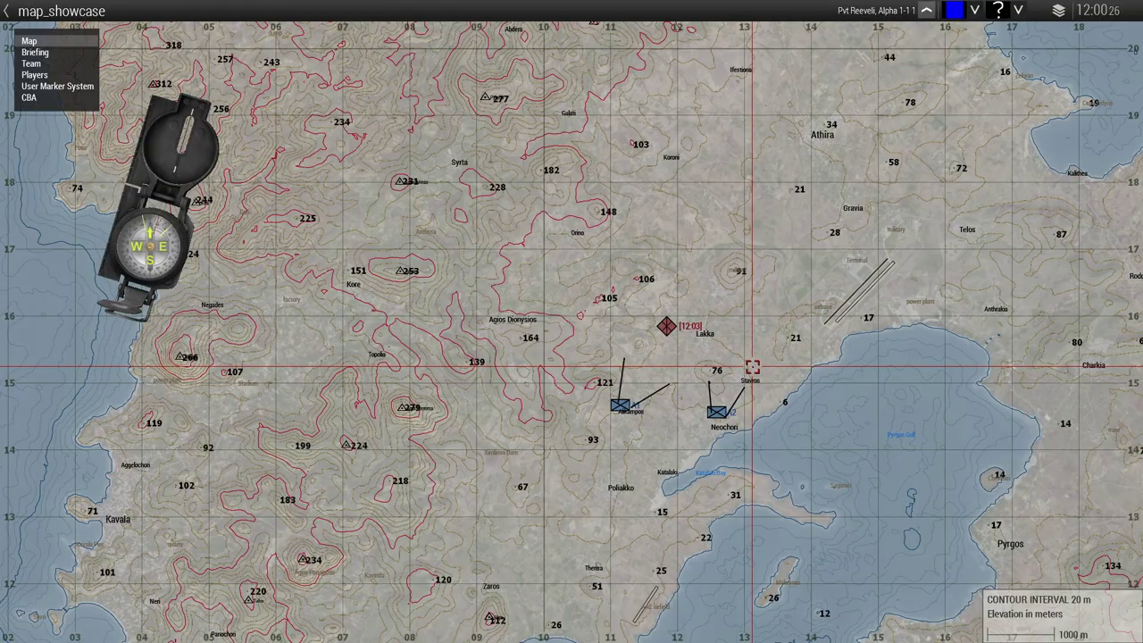
key(m)
key(Escape)
Go to Configure > Addon Options and select Reeveli's User Marker System in the addon list
click(175, 563)
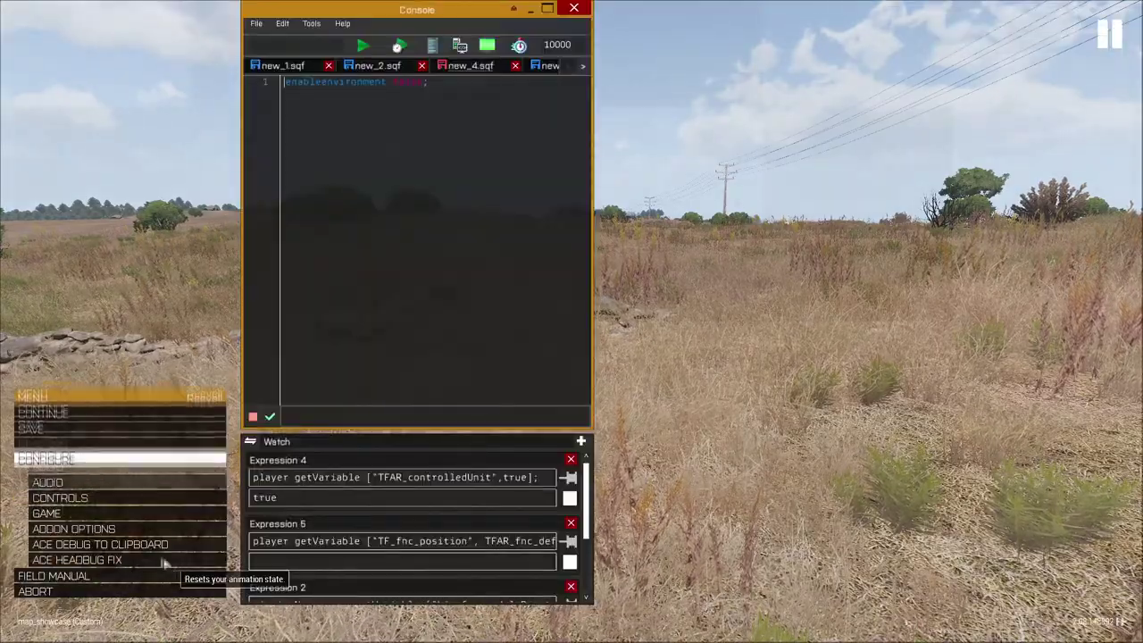
click(115, 529)
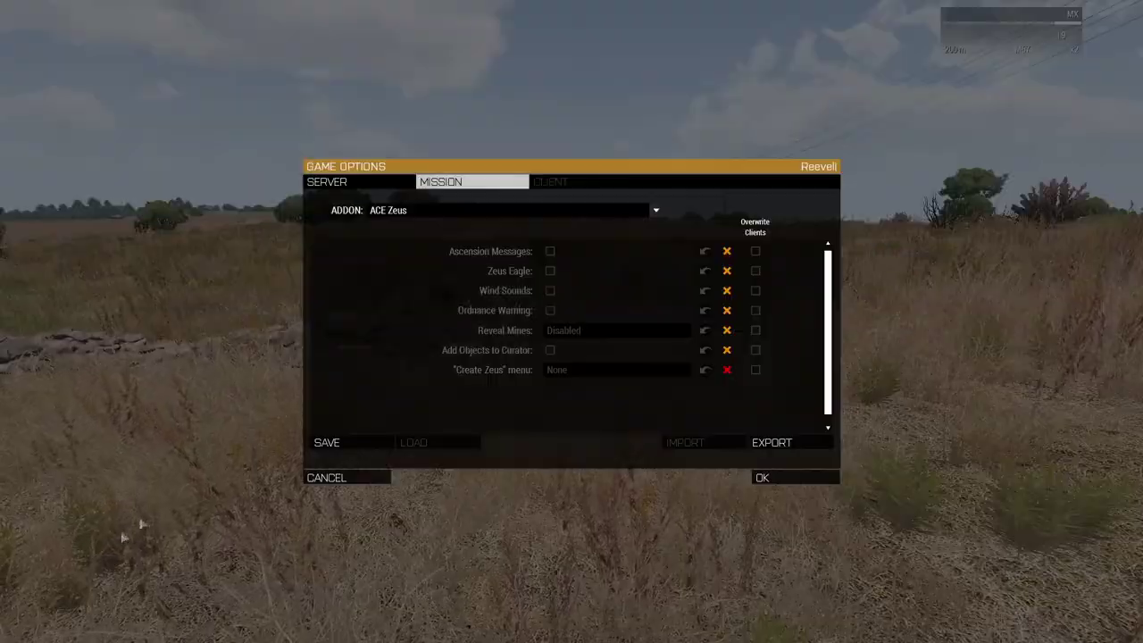
click(657, 208)
scroll(637, 366, down, 4)
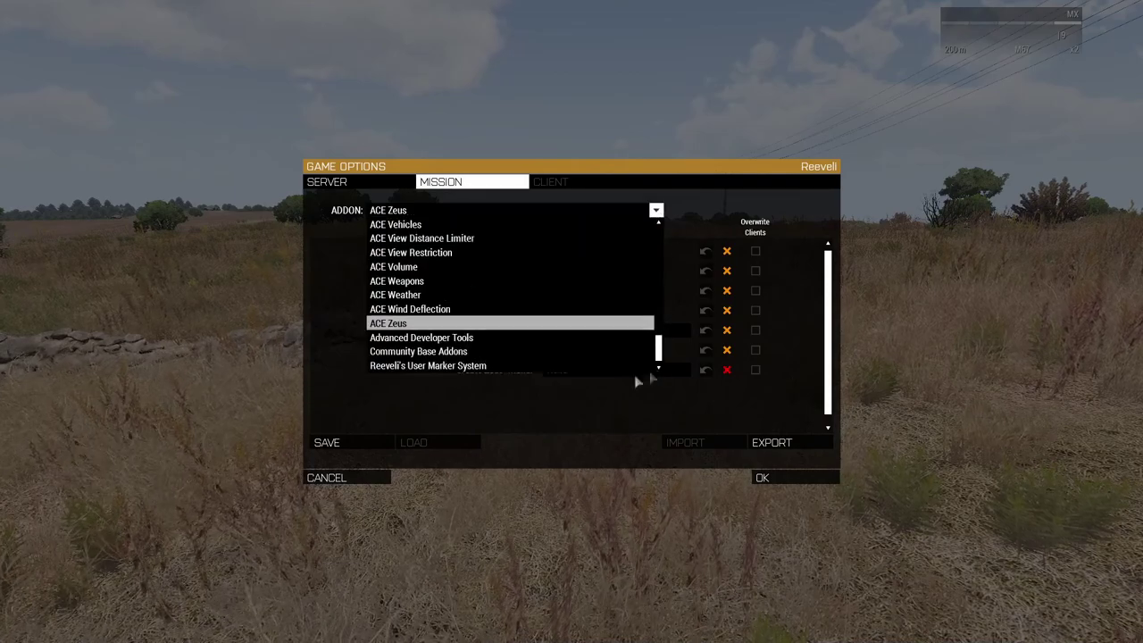
click(483, 367)
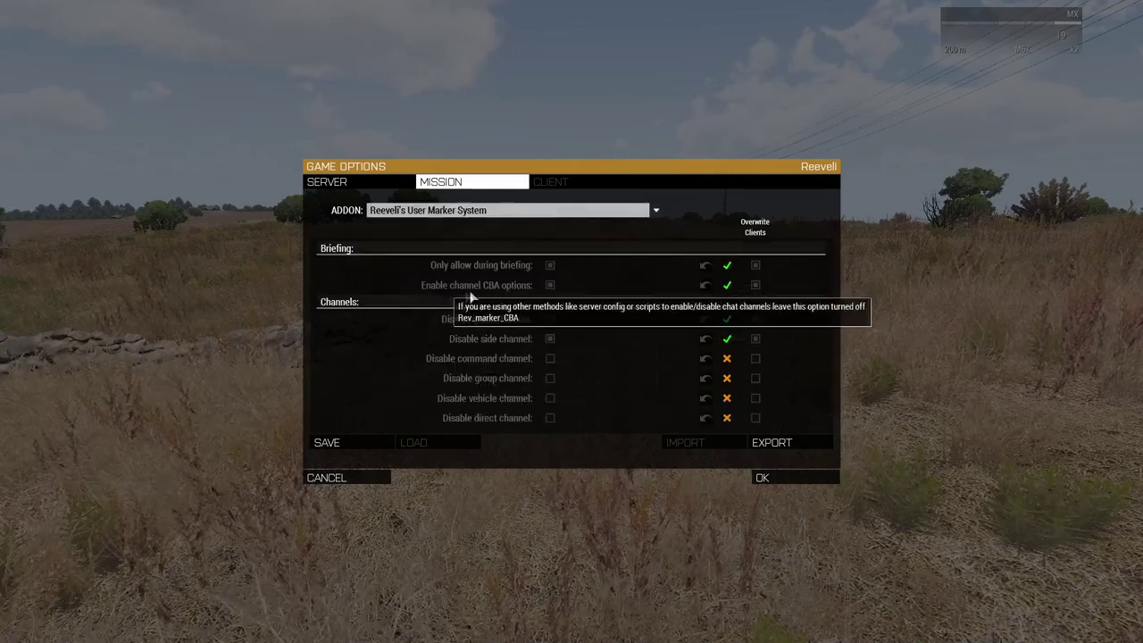